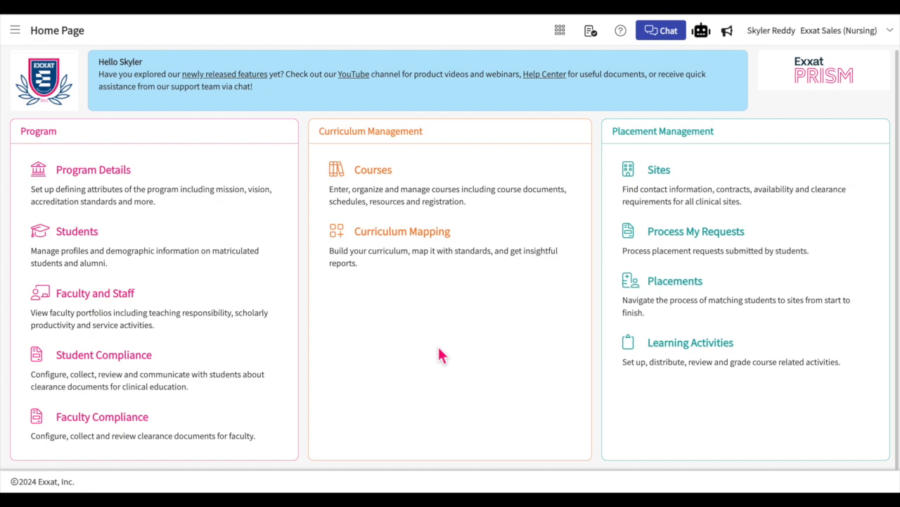
Go to Student Compliance Setup and select the FNP cohort from the Cohort list.
{"action": "left_click", "coordinate": [131, 360]}
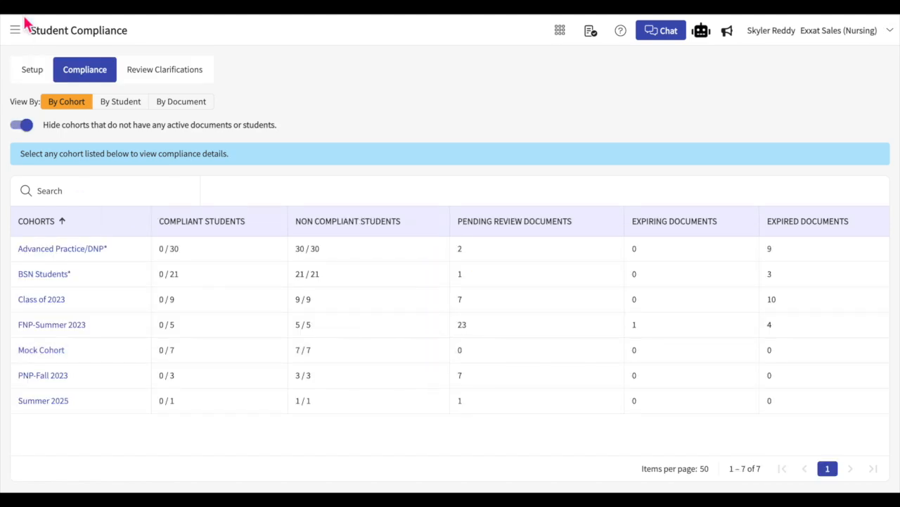
{"action": "left_click", "coordinate": [40, 77]}
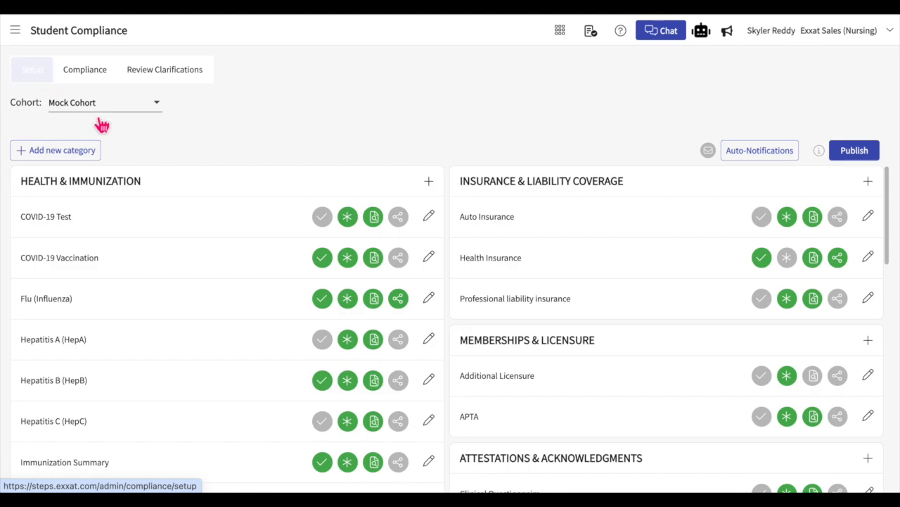
{"action": "left_click", "coordinate": [139, 109]}
{"action": "scroll", "coordinate": [141, 114], "scroll_direction": "up", "scroll_amount": 3}
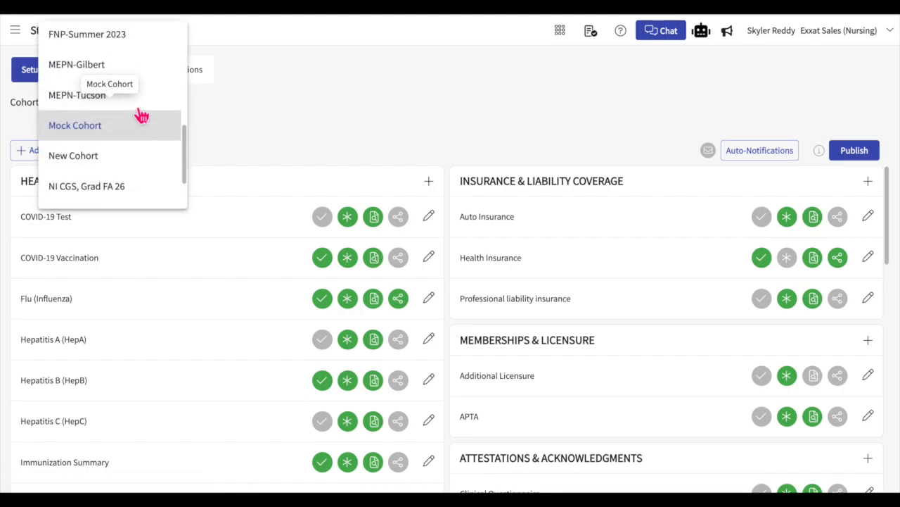
{"action": "scroll", "coordinate": [111, 50], "scroll_direction": "up", "scroll_amount": 1}
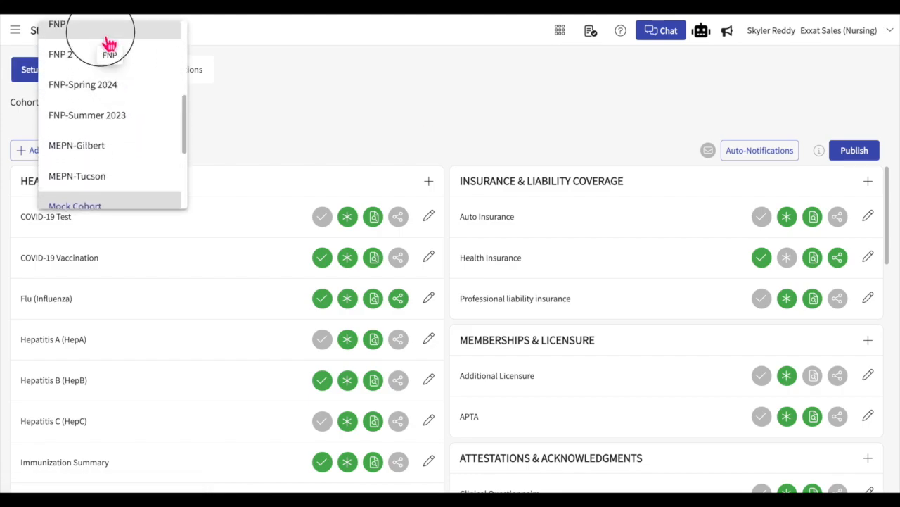
{"action": "left_click", "coordinate": [105, 32]}
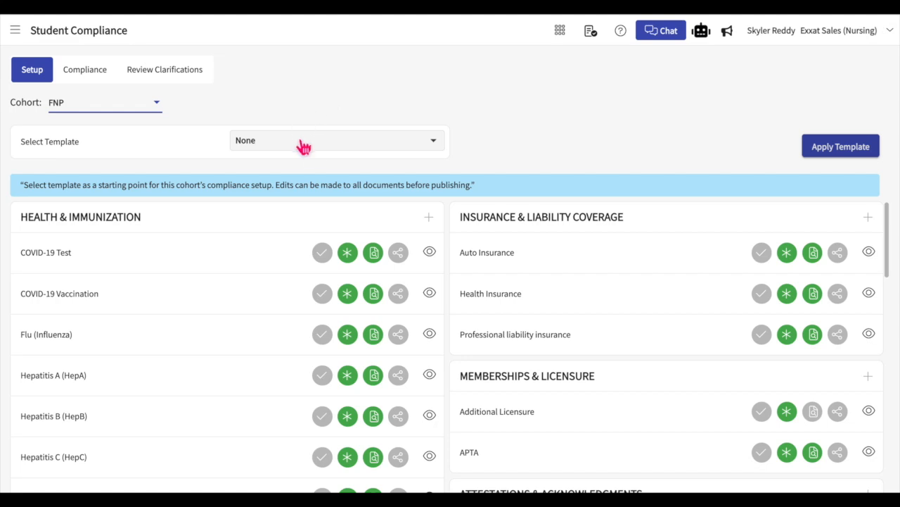
Preview the Advanced Practice/DNP* template and review its Health & Immunization and Insurance requirements.
{"action": "left_click", "coordinate": [371, 149]}
{"action": "left_click", "coordinate": [372, 148]}
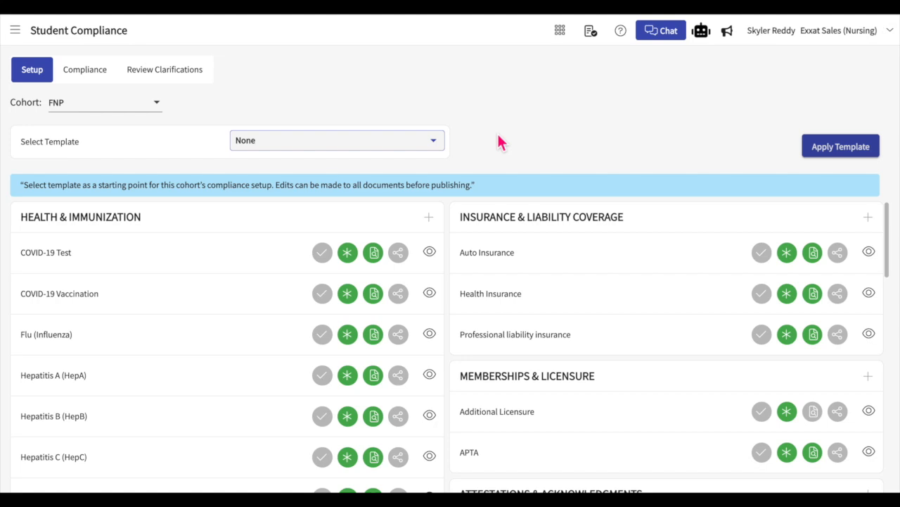
{"action": "left_click", "coordinate": [381, 146]}
{"action": "left_click", "coordinate": [374, 182]}
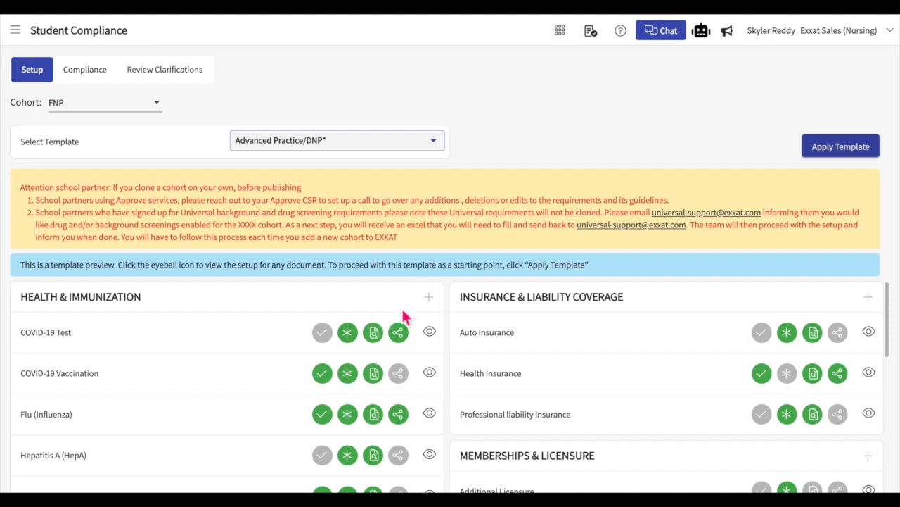
{"action": "scroll", "coordinate": [403, 310], "scroll_direction": "down", "scroll_amount": 1}
{"action": "scroll", "coordinate": [403, 309], "scroll_direction": "up", "scroll_amount": 1}
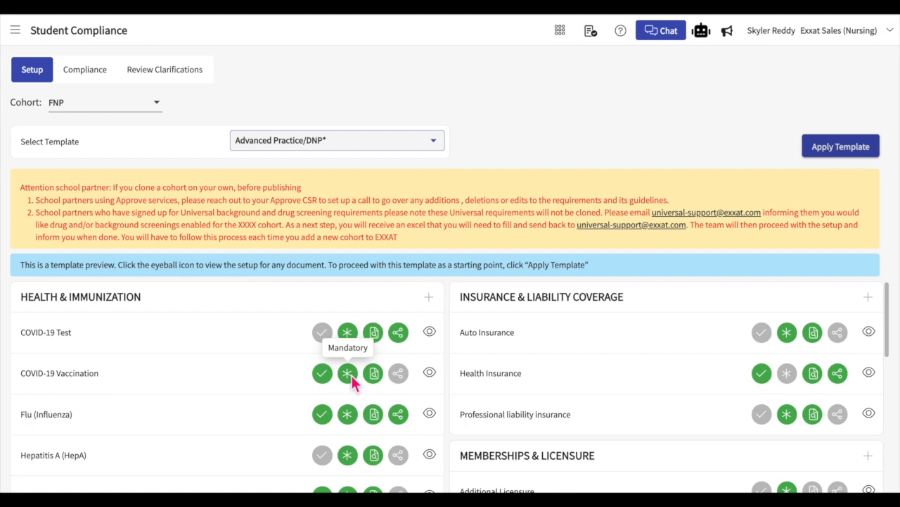
{"action": "left_click", "coordinate": [429, 375]}
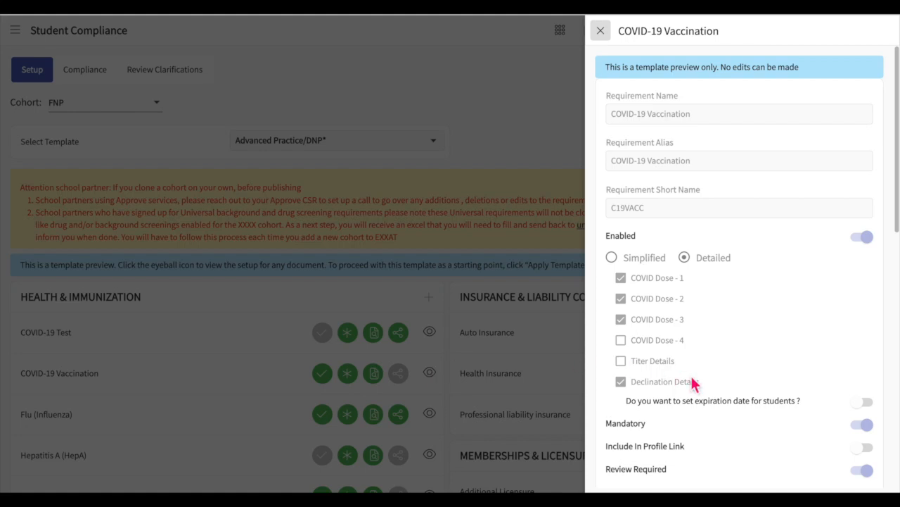
{"action": "scroll", "coordinate": [694, 382], "scroll_direction": "down", "scroll_amount": 3}
{"action": "scroll", "coordinate": [693, 383], "scroll_direction": "down", "scroll_amount": 4}
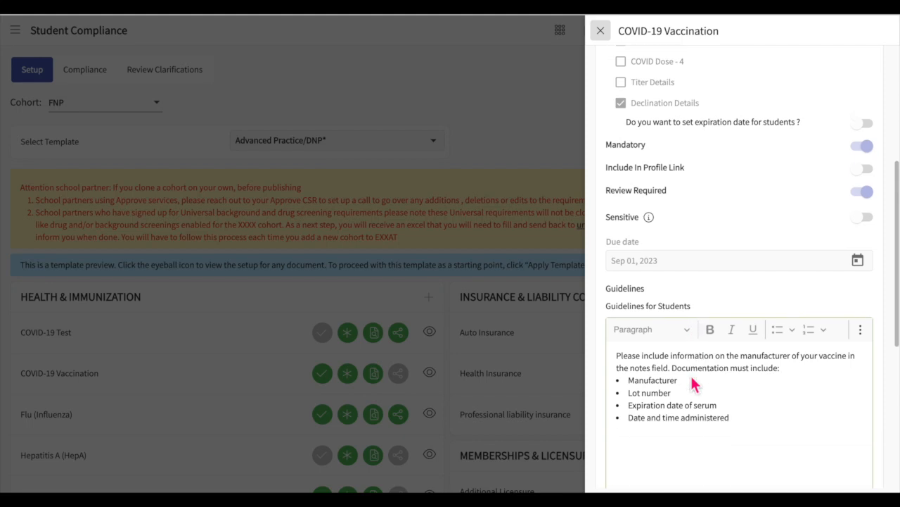
{"action": "scroll", "coordinate": [694, 382], "scroll_direction": "up", "scroll_amount": 7}
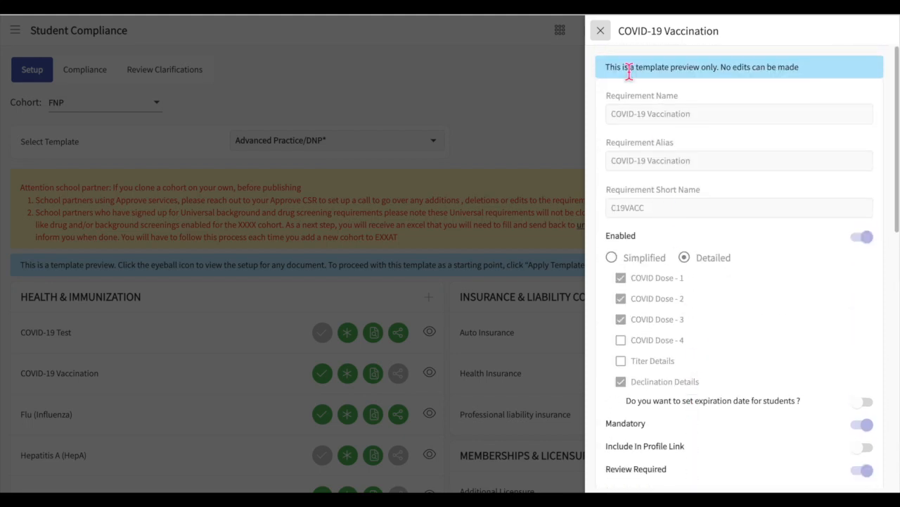
{"action": "left_click", "coordinate": [600, 31]}
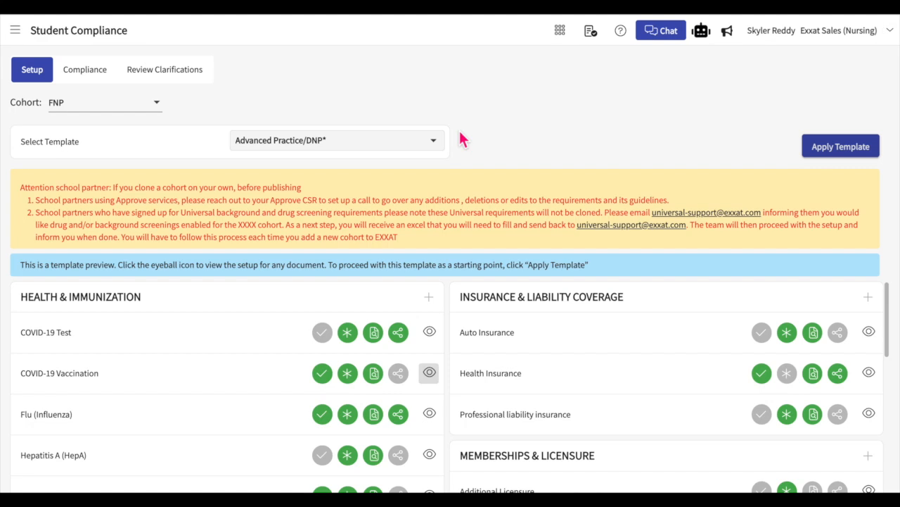
Apply and confirm the Advanced Practice/DNP* template for FNP, then start a new category.
{"action": "left_click", "coordinate": [432, 144]}
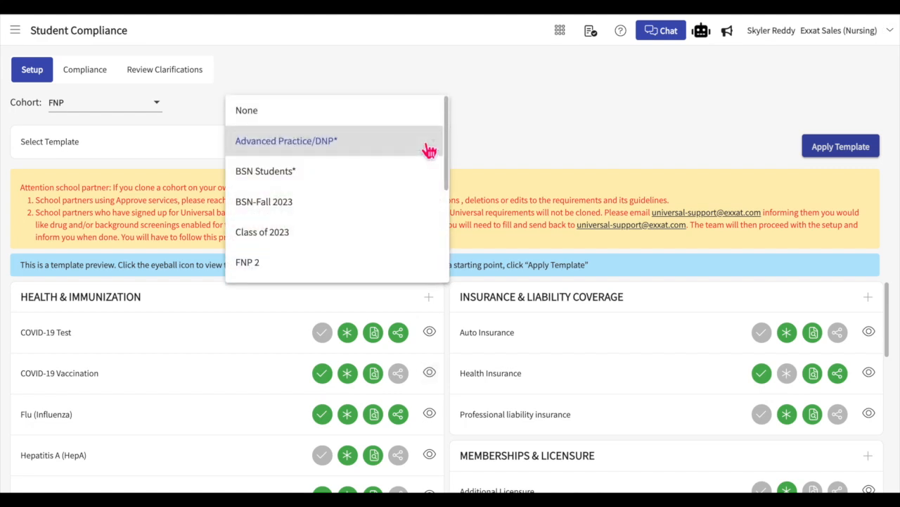
{"action": "left_click", "coordinate": [404, 114]}
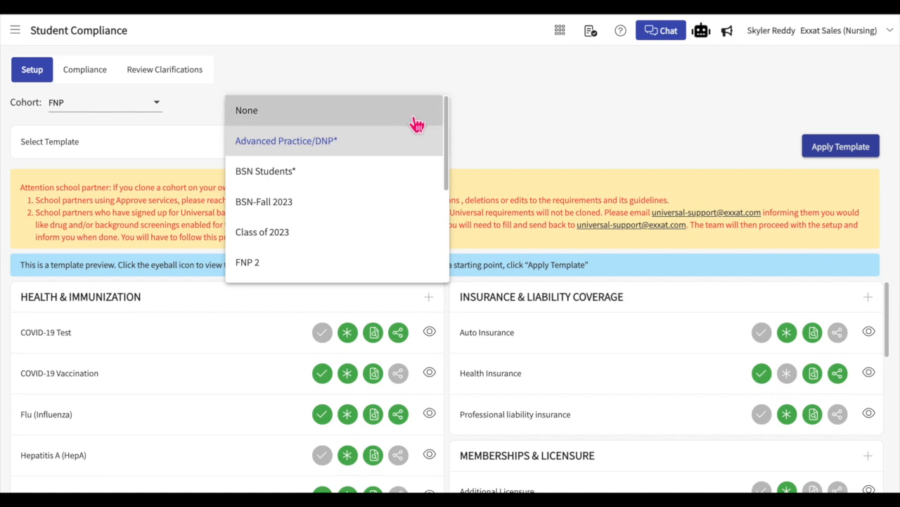
{"action": "left_click", "coordinate": [415, 144]}
{"action": "left_click", "coordinate": [394, 173]}
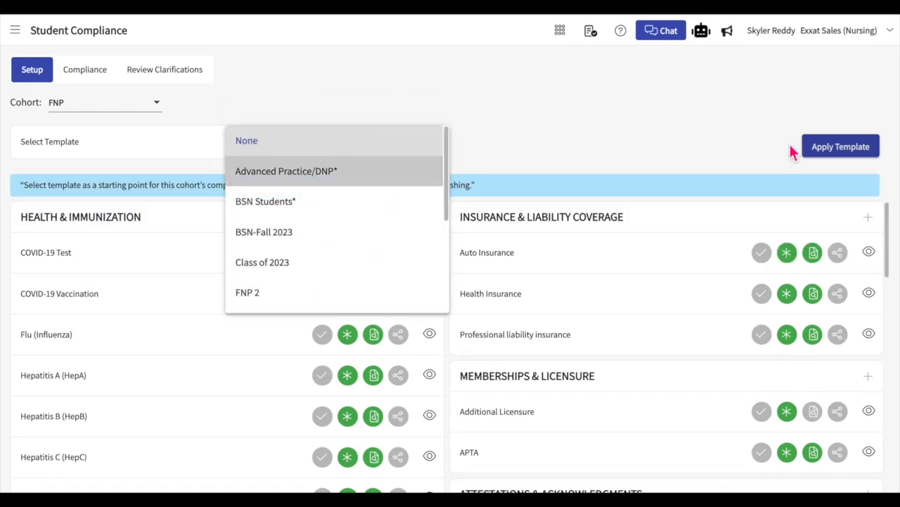
{"action": "left_click", "coordinate": [832, 156]}
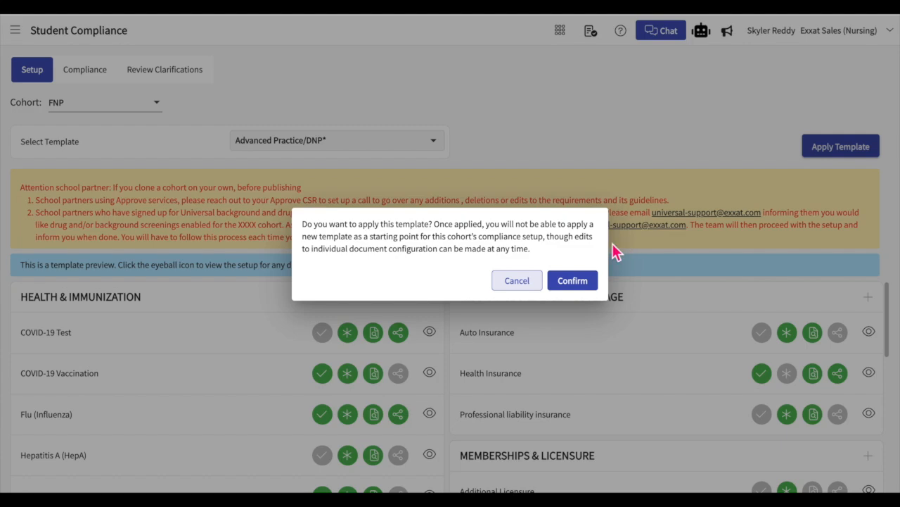
{"action": "left_click", "coordinate": [589, 285]}
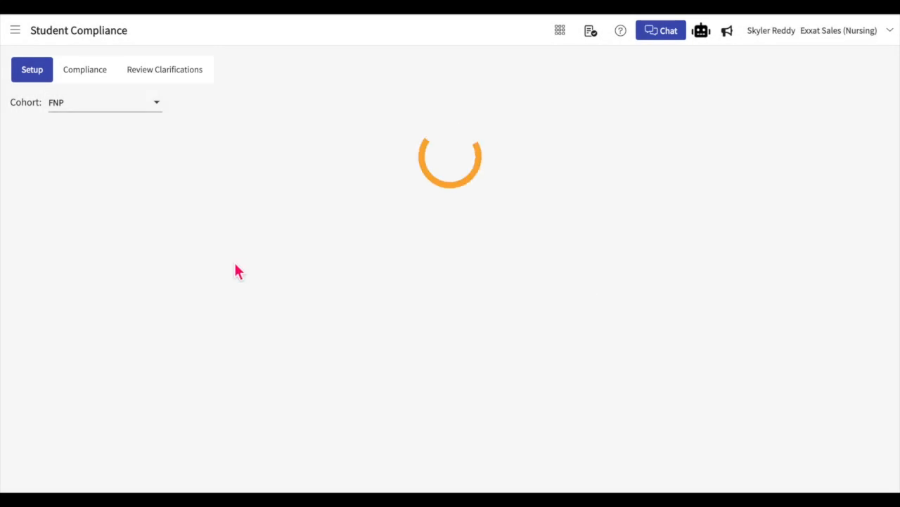
{"action": "left_click", "coordinate": [68, 176]}
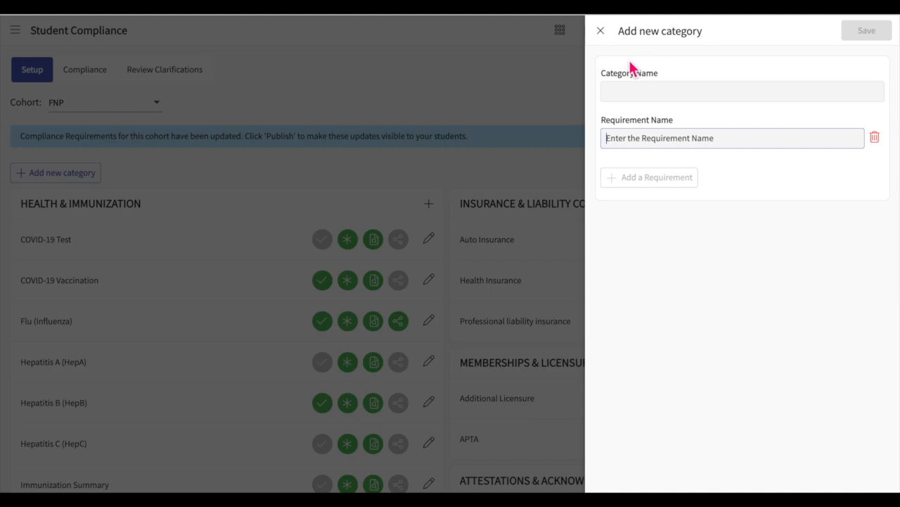
Add a requirement named 'new' under Health & Immunization and save it.
{"action": "left_click", "coordinate": [601, 31]}
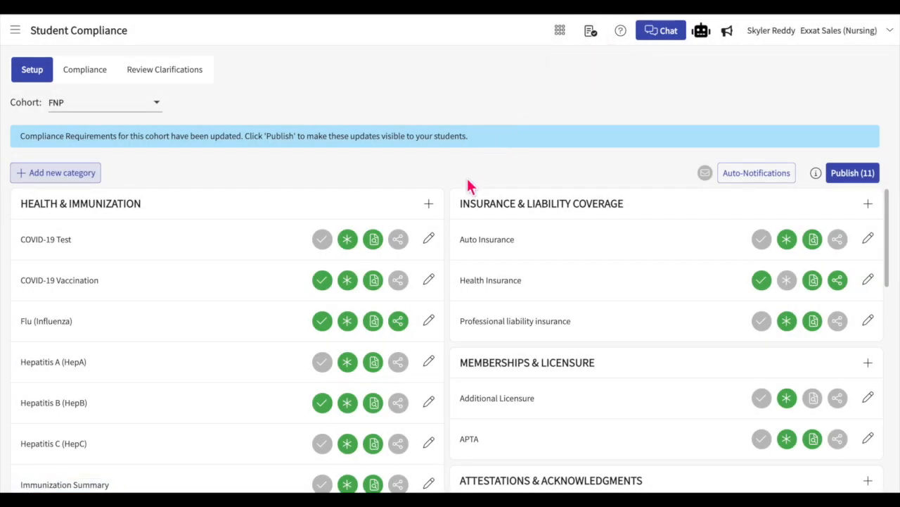
{"action": "left_click", "coordinate": [431, 208]}
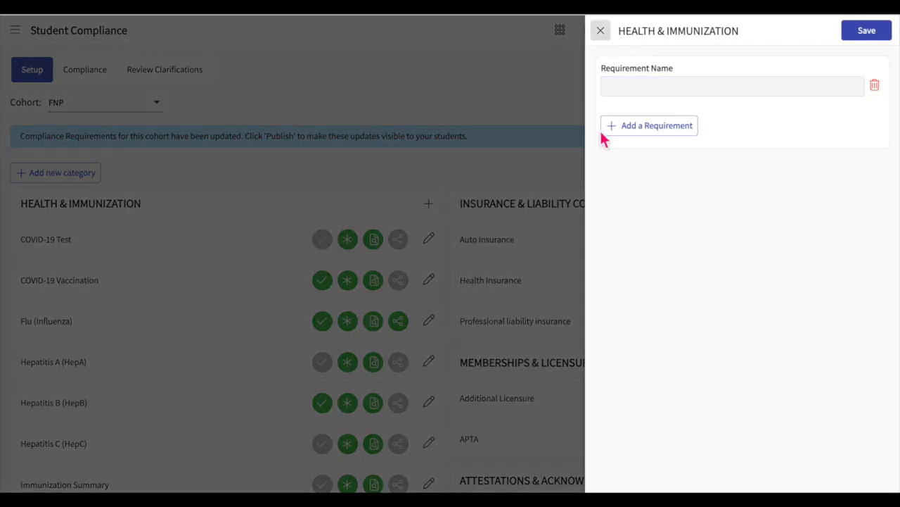
{"action": "left_click", "coordinate": [640, 92]}
{"action": "type", "text": "n"}
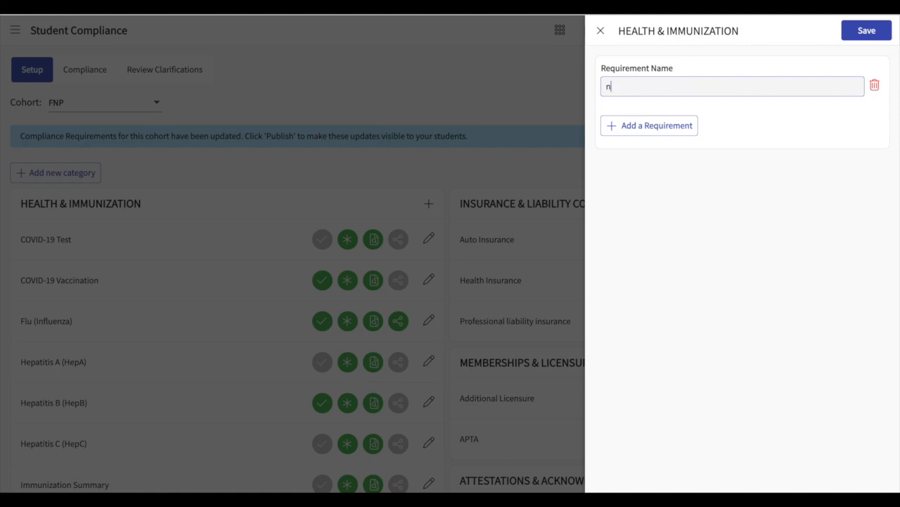
{"action": "type", "text": "ew"}
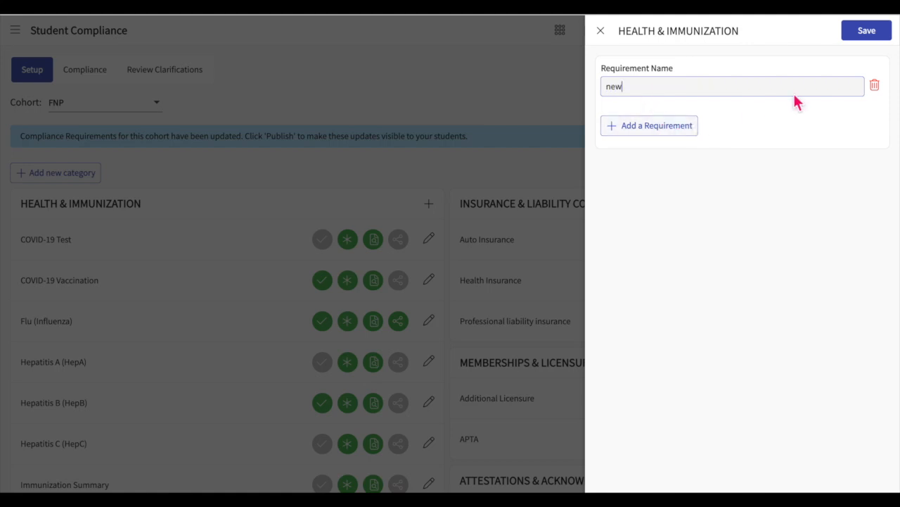
{"action": "left_click", "coordinate": [683, 133]}
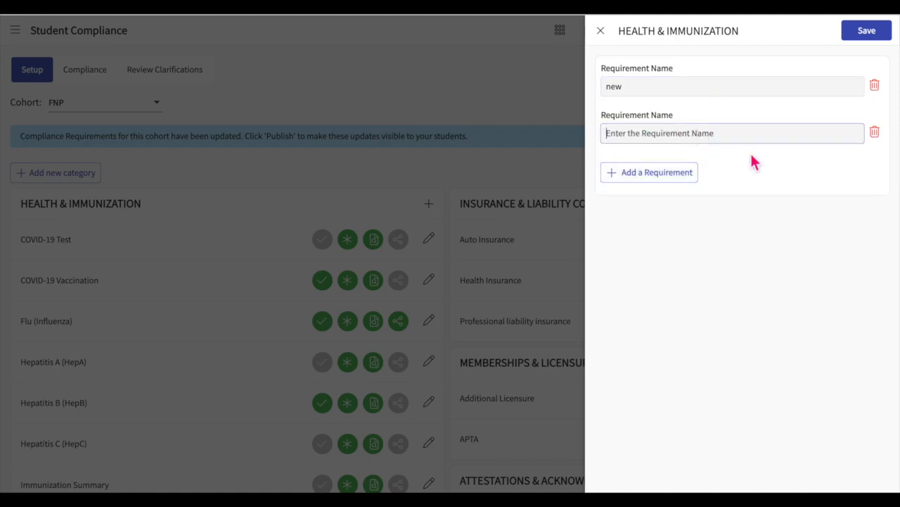
{"action": "left_click", "coordinate": [876, 133]}
{"action": "left_click", "coordinate": [867, 32]}
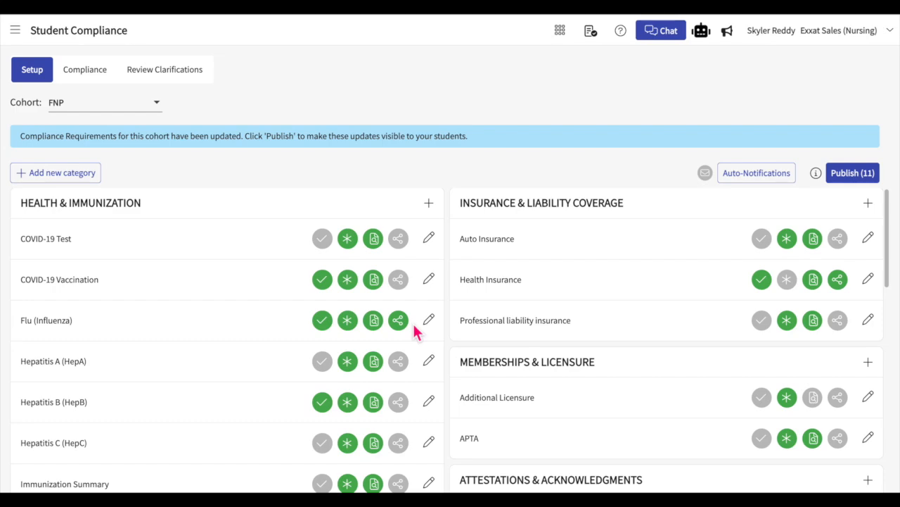
{"action": "left_click", "coordinate": [429, 280]}
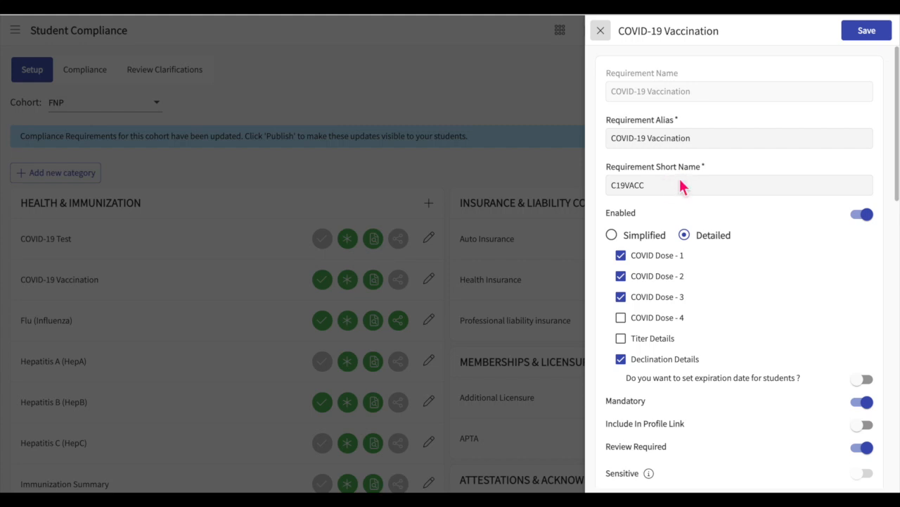
Toggle the COVID-19 Vaccination Enabled switch off and back on, leaving it enabled.
{"action": "left_click", "coordinate": [868, 223]}
{"action": "left_click", "coordinate": [871, 230]}
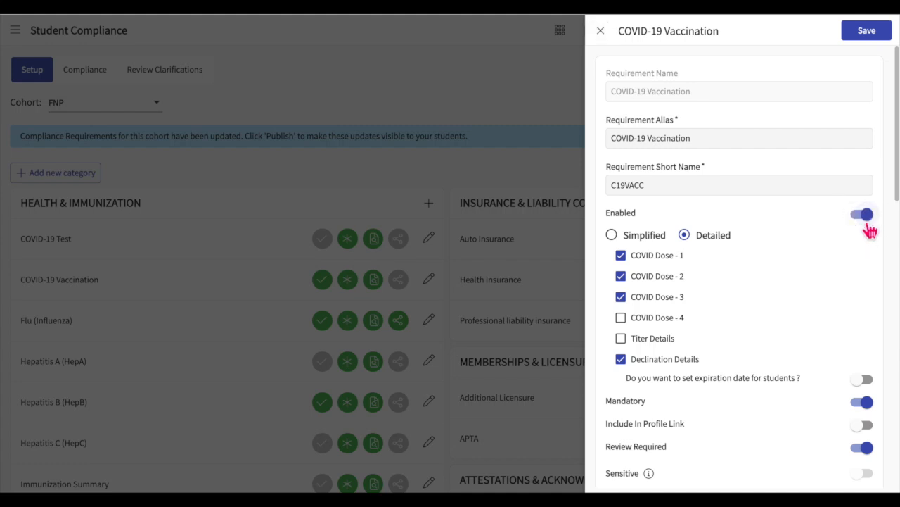
Set COVID-19 Vaccination data collection to Detailed per-dose information instead of Simplified.
{"action": "left_click", "coordinate": [652, 244]}
{"action": "left_click", "coordinate": [714, 246]}
{"action": "left_click", "coordinate": [645, 243]}
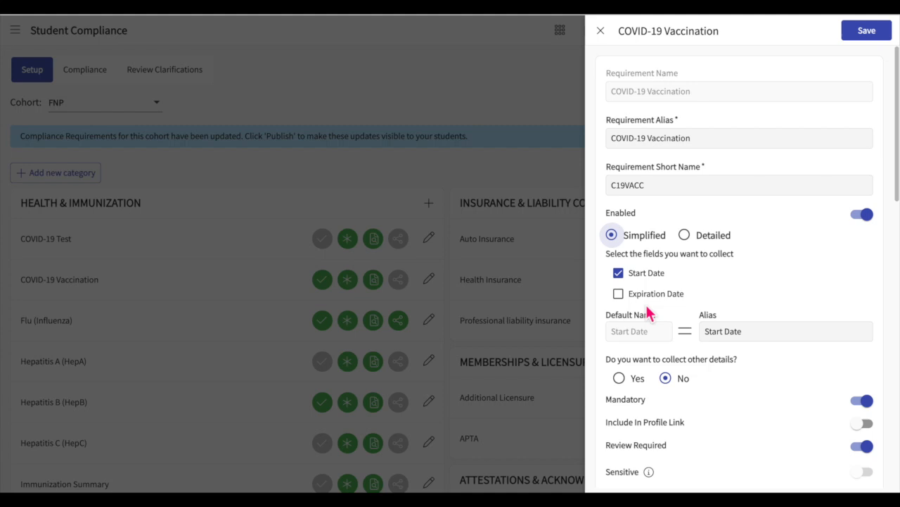
{"action": "left_click", "coordinate": [625, 284]}
{"action": "left_click", "coordinate": [626, 285]}
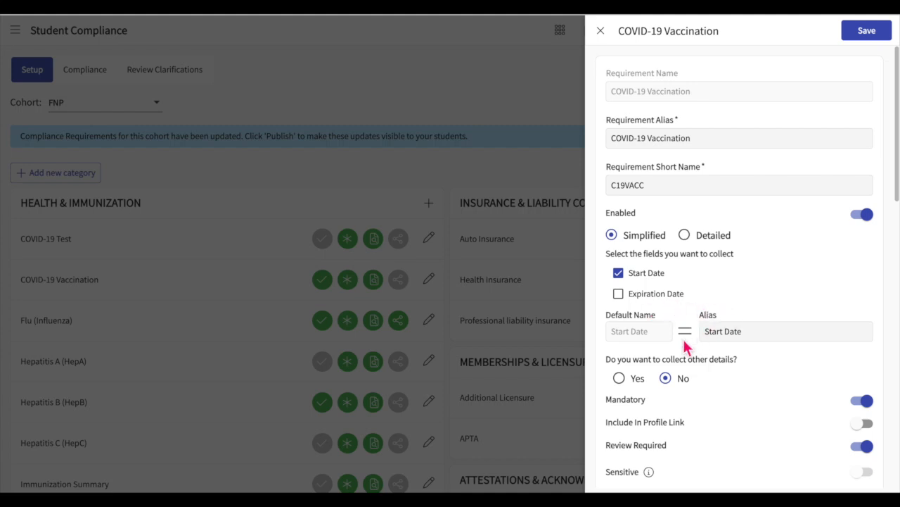
{"action": "left_click", "coordinate": [619, 378]}
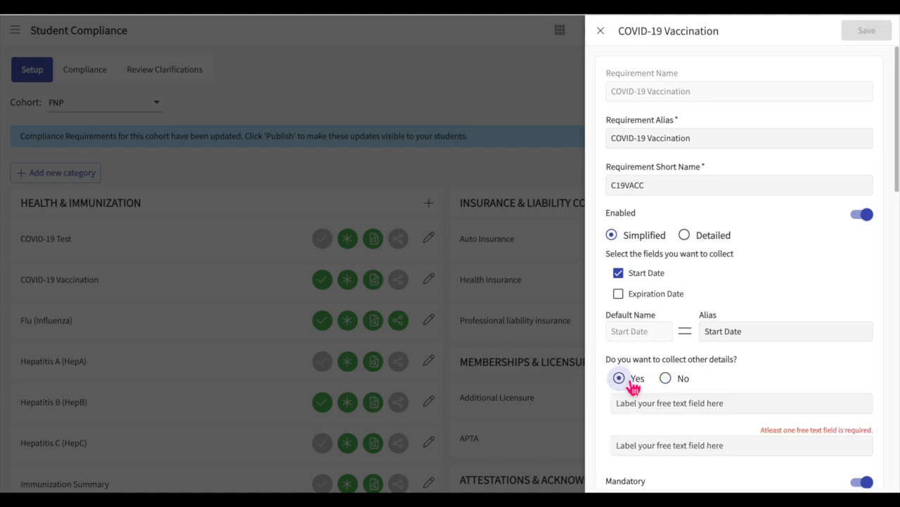
{"action": "scroll", "coordinate": [744, 382], "scroll_direction": "down", "scroll_amount": 1}
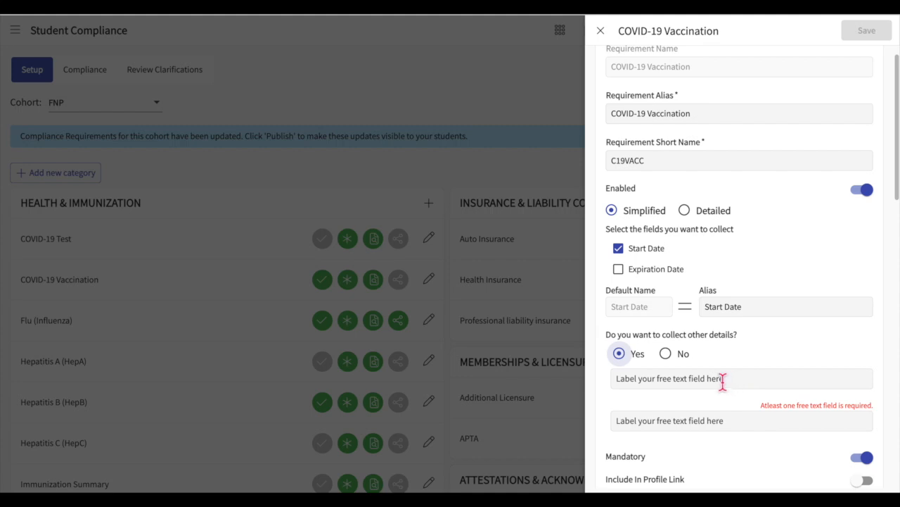
{"action": "left_click", "coordinate": [693, 222]}
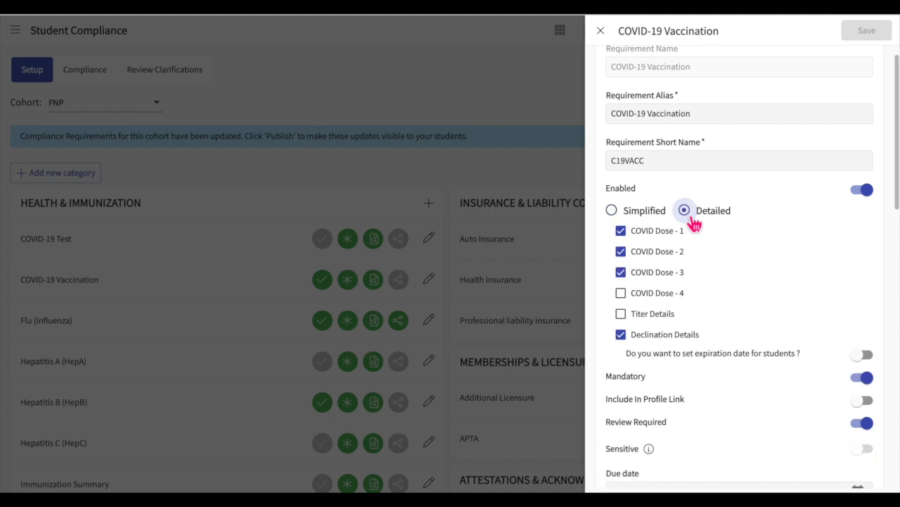
Add COVID Dose - 4 and make the requirement expire automatically in 50 days.
{"action": "left_click", "coordinate": [661, 296]}
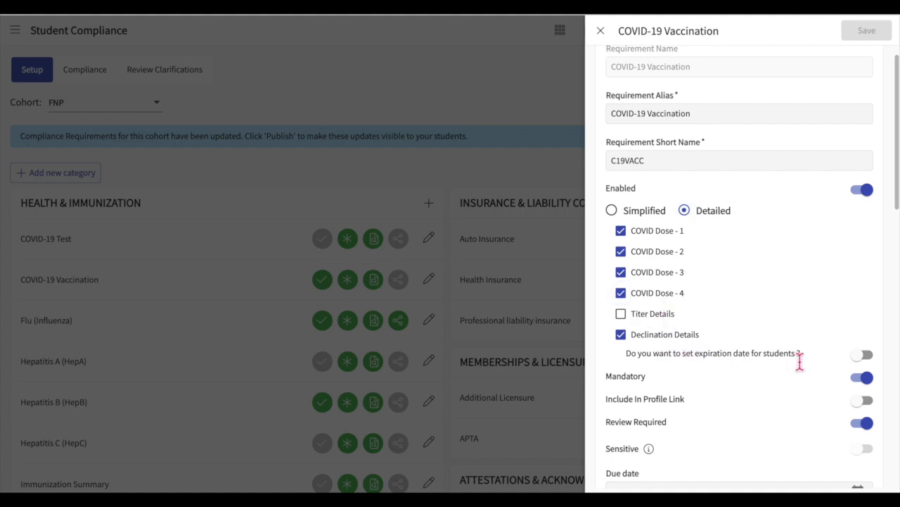
{"action": "left_click", "coordinate": [866, 362]}
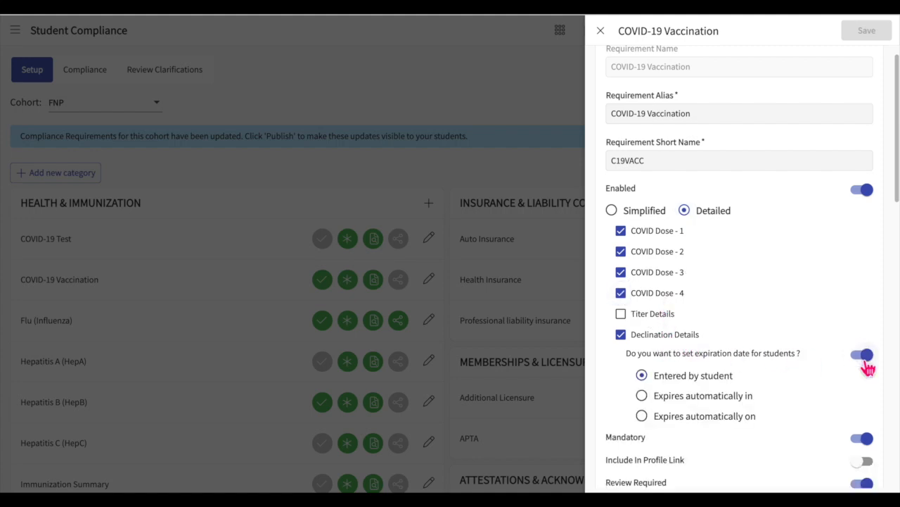
{"action": "scroll", "coordinate": [814, 368], "scroll_direction": "down", "scroll_amount": 1}
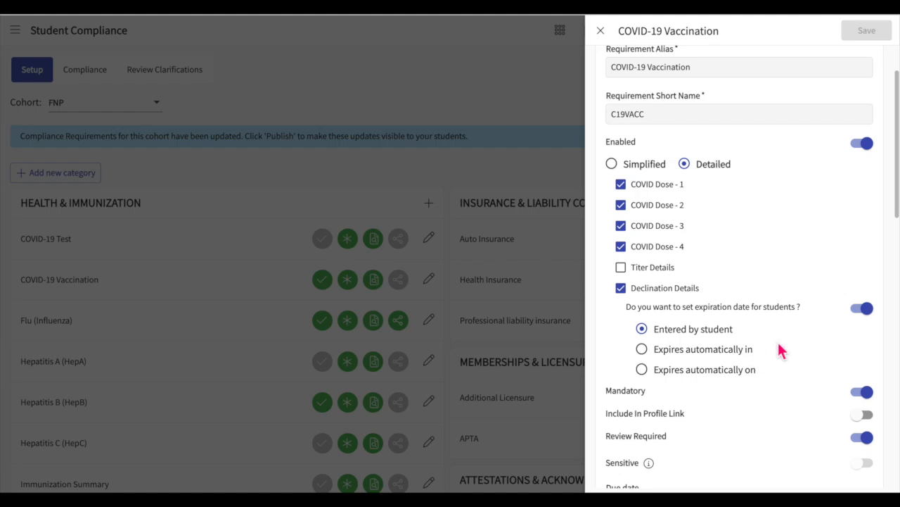
{"action": "left_click", "coordinate": [644, 351]}
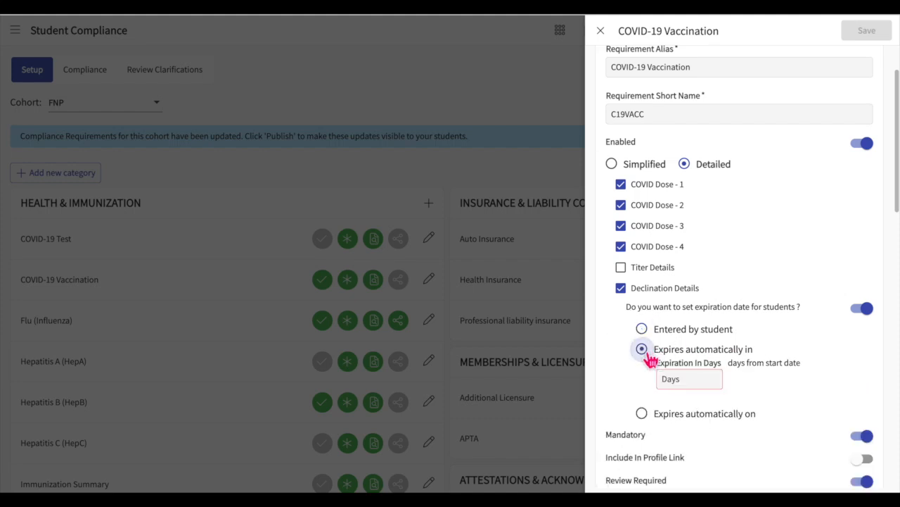
{"action": "left_click", "coordinate": [684, 380]}
{"action": "type", "text": "50"}
{"action": "left_click", "coordinate": [757, 394]}
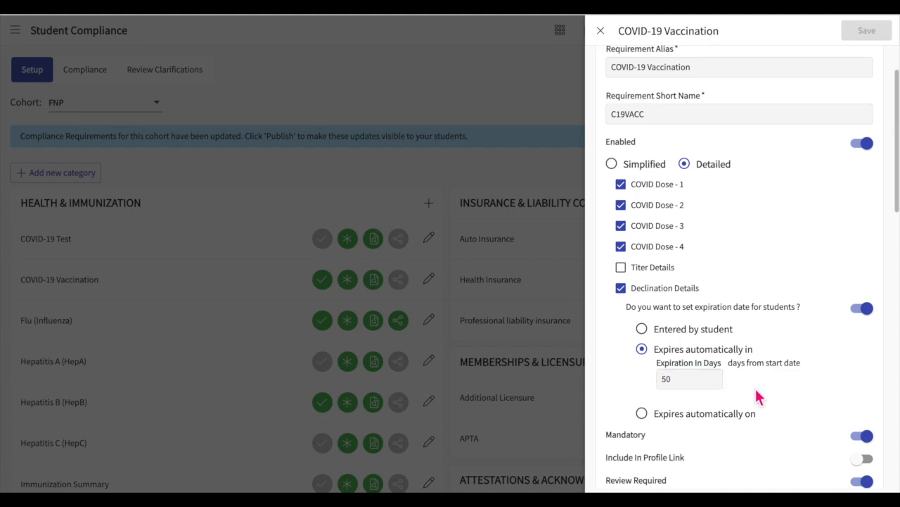
{"action": "scroll", "coordinate": [757, 390], "scroll_direction": "down", "scroll_amount": 1}
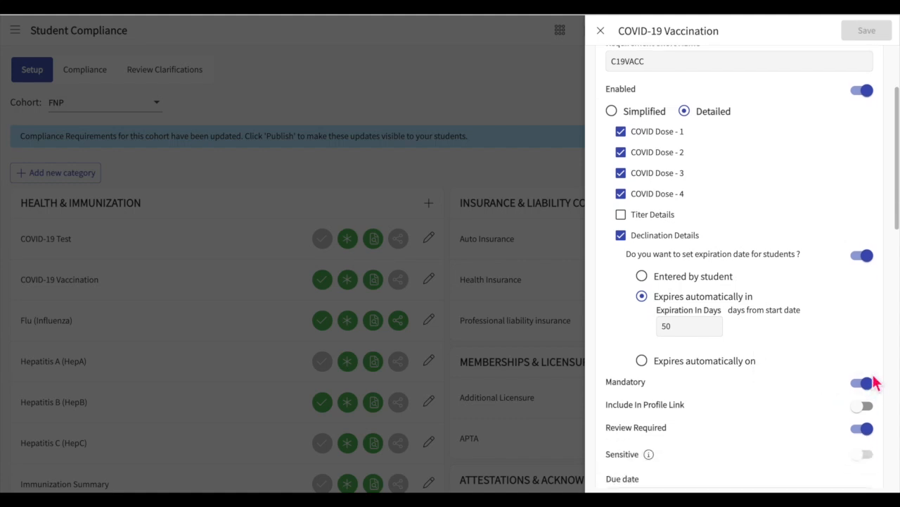
{"action": "scroll", "coordinate": [876, 394], "scroll_direction": "down", "scroll_amount": 1}
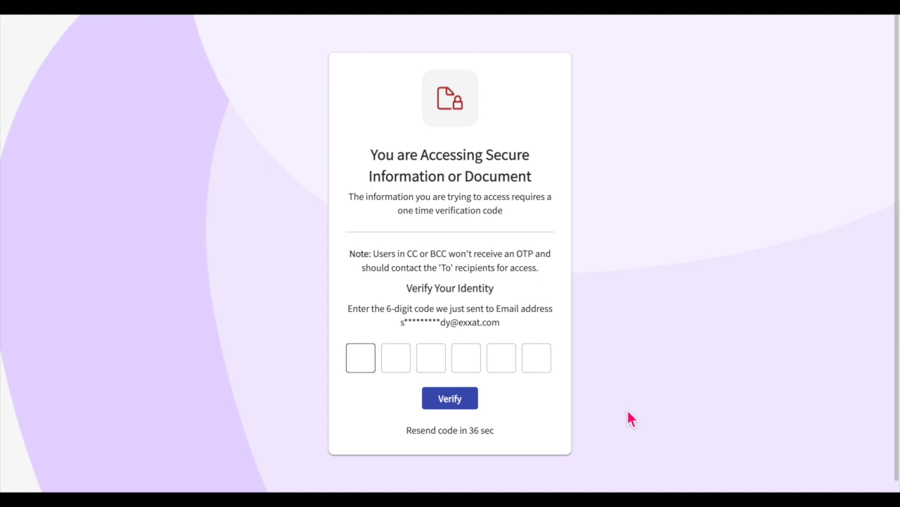
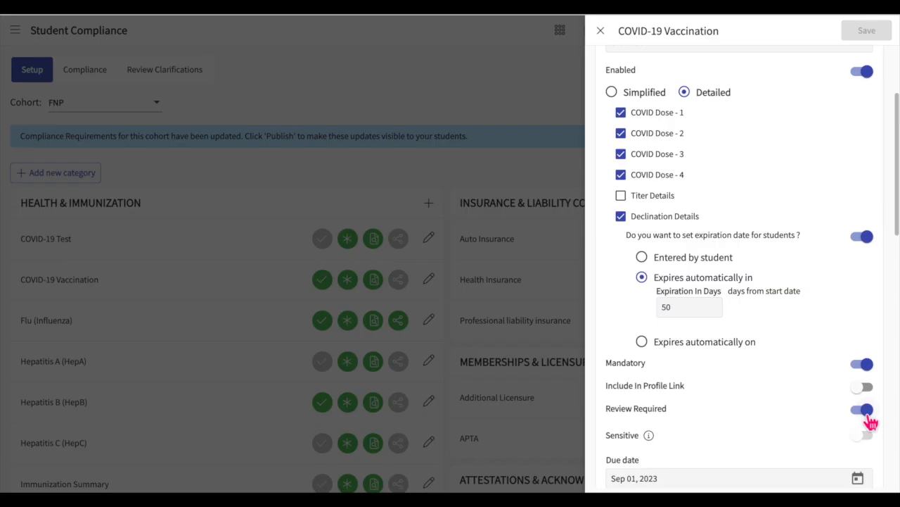
Enter the six-digit verification code to view the student's shared compliance documents.
{"action": "scroll", "coordinate": [870, 422], "scroll_direction": "down", "scroll_amount": 3}
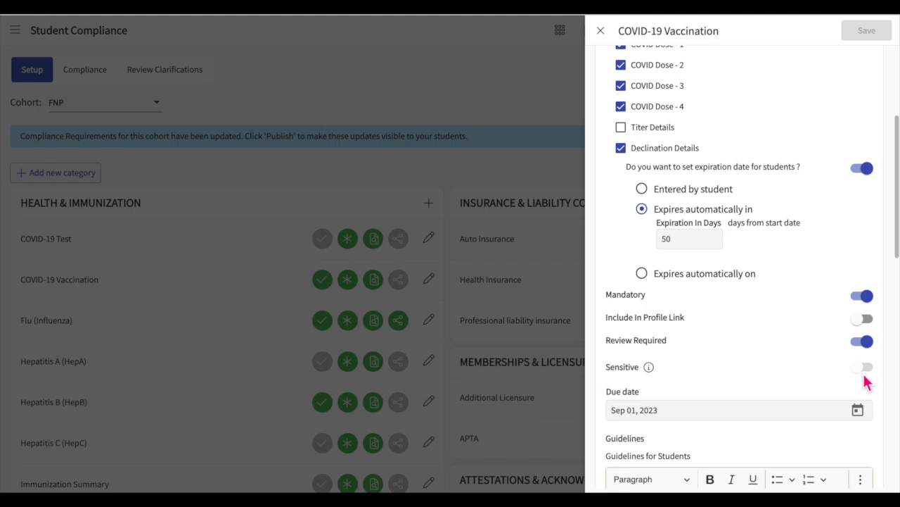
Set the COVID-19 Vaccination due date to Jul 16, 2026.
{"action": "scroll", "coordinate": [851, 379], "scroll_direction": "down", "scroll_amount": 1}
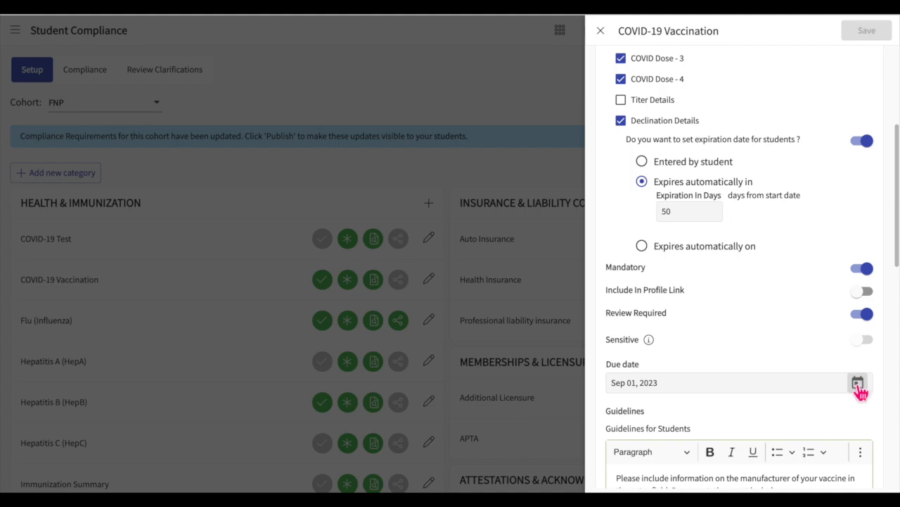
{"action": "left_click", "coordinate": [858, 386]}
{"action": "left_click", "coordinate": [644, 174]}
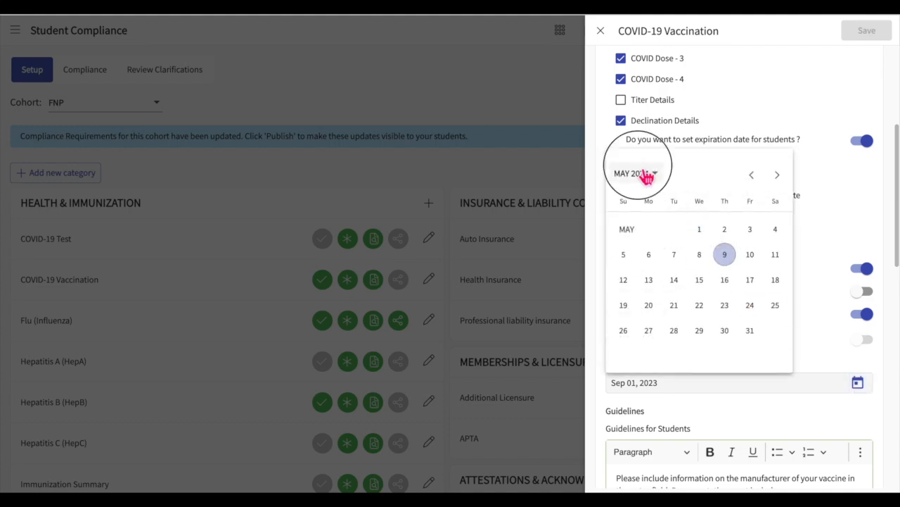
{"action": "left_click", "coordinate": [721, 267]}
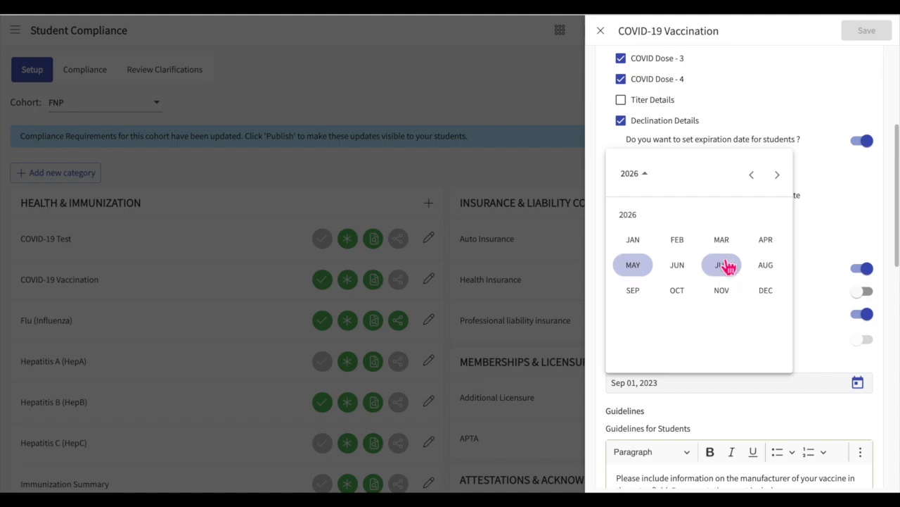
{"action": "left_click", "coordinate": [724, 265]}
{"action": "left_click", "coordinate": [732, 304]}
Review the Guidelines and Templates sections, then close the requirement editor.
{"action": "scroll", "coordinate": [803, 363], "scroll_direction": "down", "scroll_amount": 1}
{"action": "scroll", "coordinate": [802, 359], "scroll_direction": "down", "scroll_amount": 2}
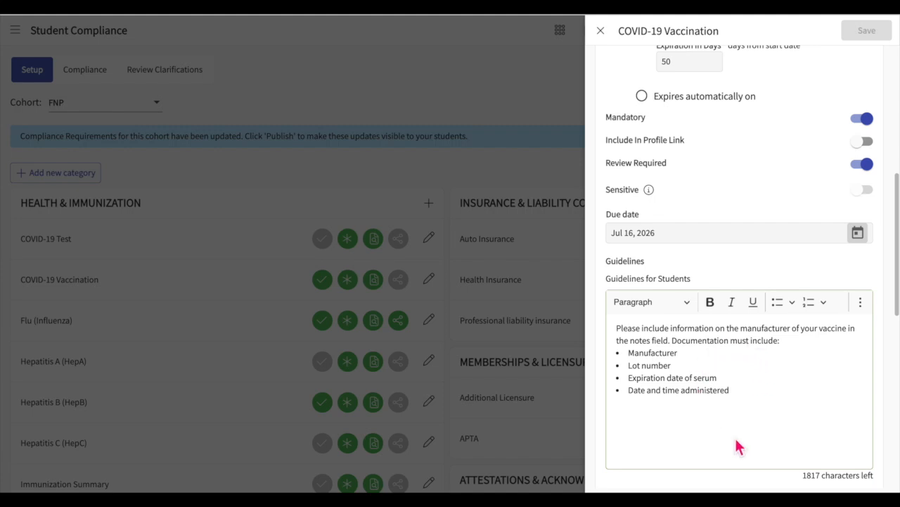
{"action": "scroll", "coordinate": [740, 422], "scroll_direction": "down", "scroll_amount": 2}
{"action": "scroll", "coordinate": [742, 417], "scroll_direction": "down", "scroll_amount": 5}
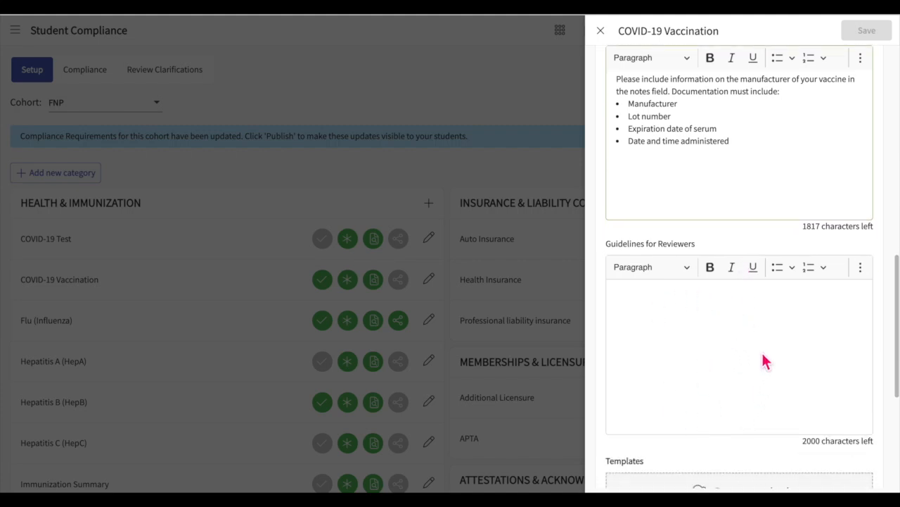
{"action": "scroll", "coordinate": [766, 361], "scroll_direction": "down", "scroll_amount": 3}
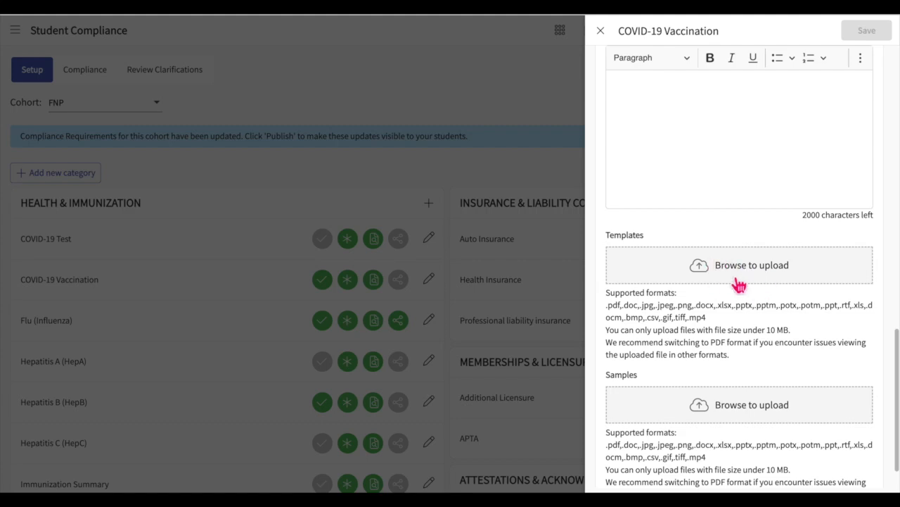
{"action": "scroll", "coordinate": [763, 282], "scroll_direction": "down", "scroll_amount": 1}
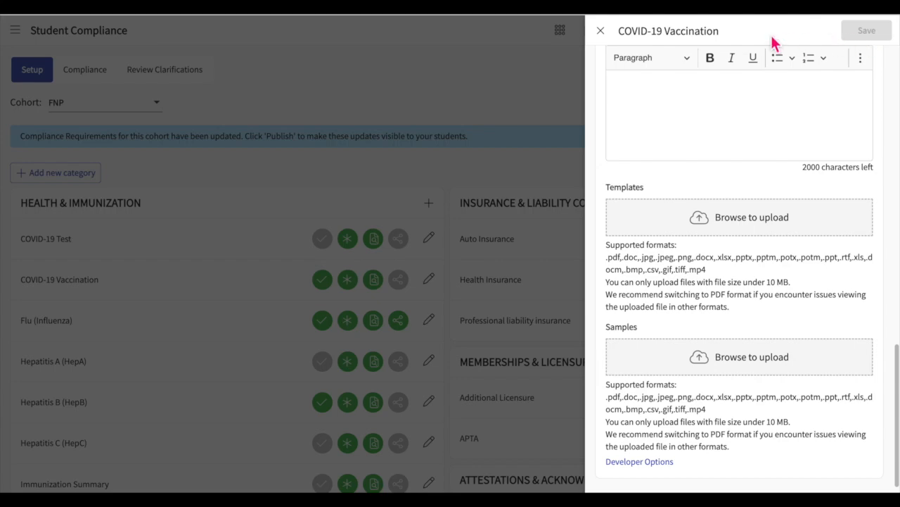
{"action": "left_click", "coordinate": [601, 31]}
Leave without saving, then publish all 11 FNP compliance updates to students.
{"action": "left_click", "coordinate": [574, 277]}
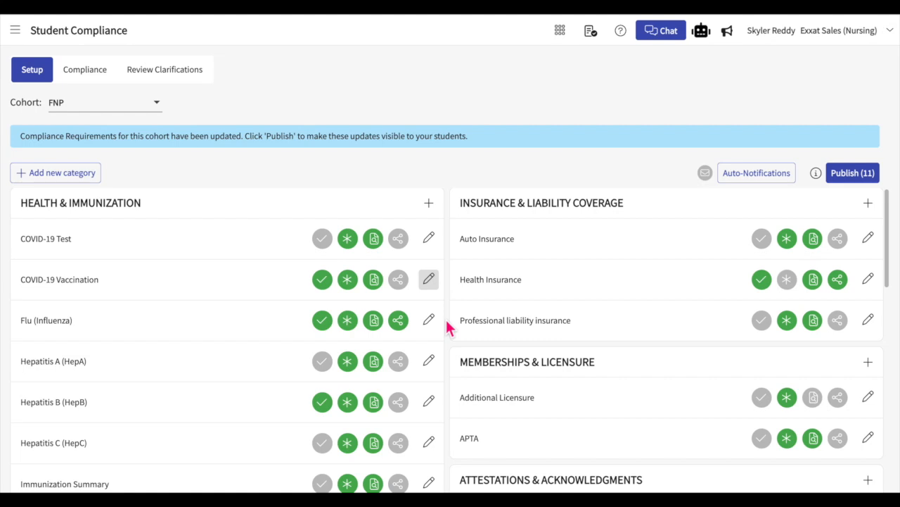
{"action": "scroll", "coordinate": [449, 327], "scroll_direction": "down", "scroll_amount": 1}
{"action": "scroll", "coordinate": [449, 328], "scroll_direction": "down", "scroll_amount": 1}
{"action": "scroll", "coordinate": [448, 327], "scroll_direction": "up", "scroll_amount": 2}
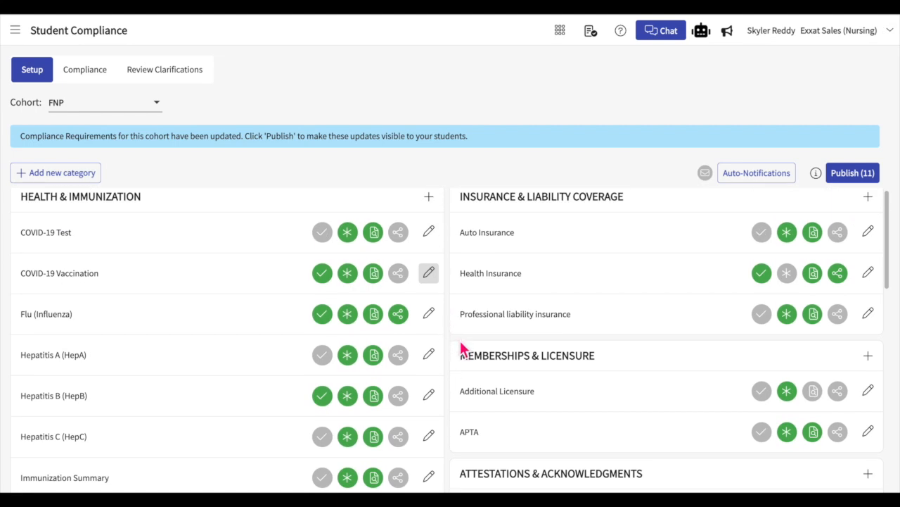
{"action": "left_click", "coordinate": [846, 178]}
{"action": "left_click", "coordinate": [572, 276]}
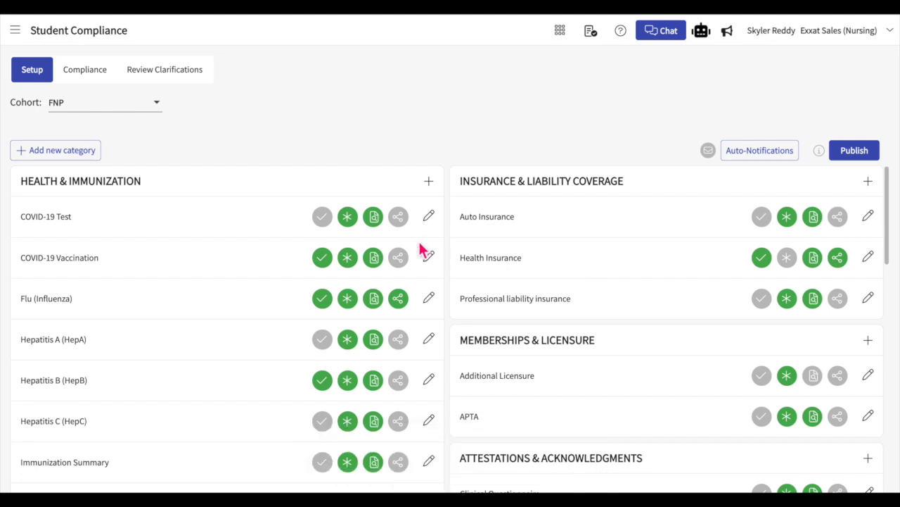
{"action": "left_click", "coordinate": [430, 259]}
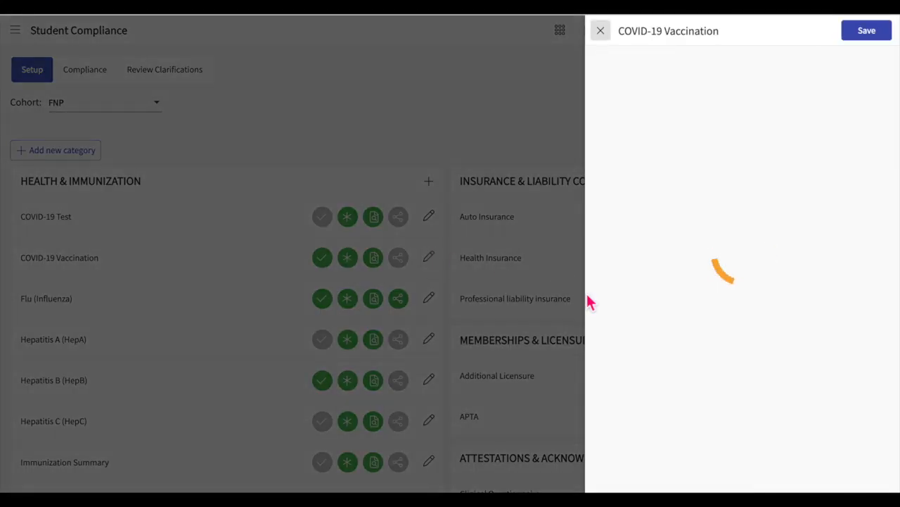
{"action": "scroll", "coordinate": [693, 285], "scroll_direction": "down", "scroll_amount": 2}
{"action": "scroll", "coordinate": [693, 285], "scroll_direction": "down", "scroll_amount": 4}
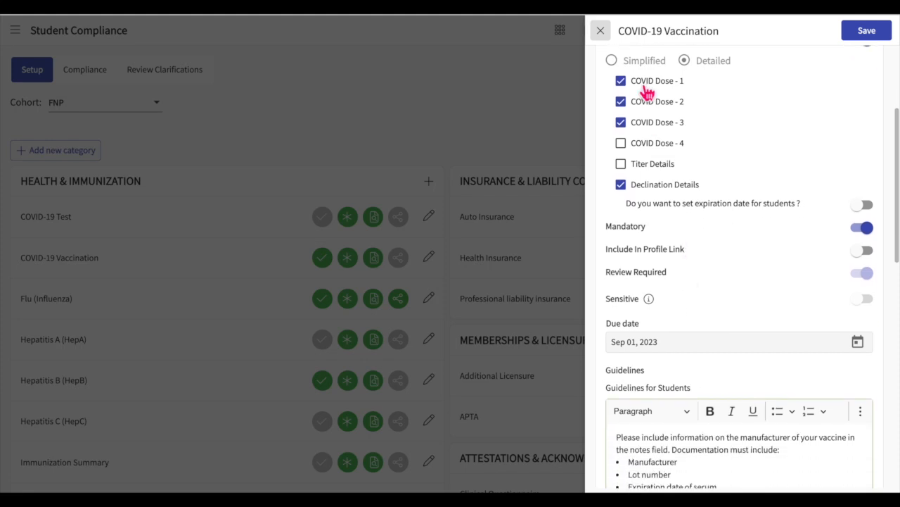
{"action": "left_click", "coordinate": [601, 32]}
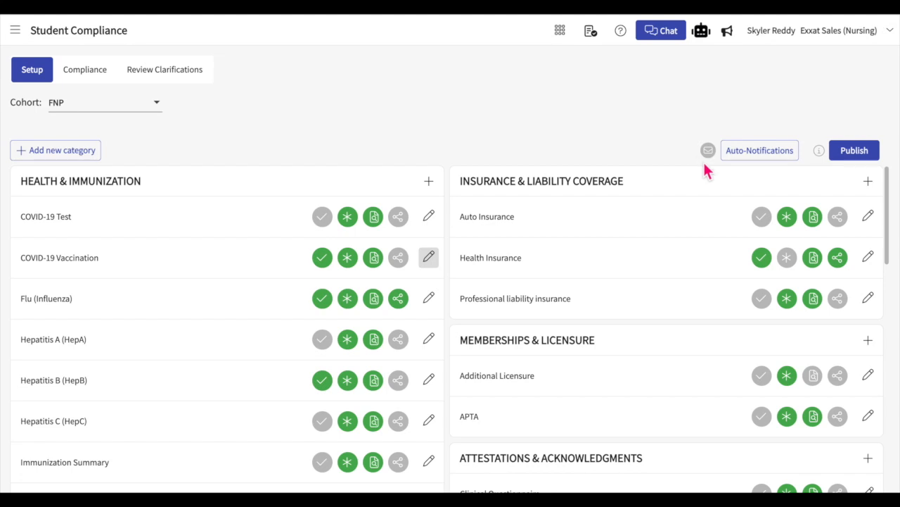
Enable weekly email auto-notifications ending 12/31/2025, with optional-document notifications off, and save.
{"action": "left_click", "coordinate": [747, 155]}
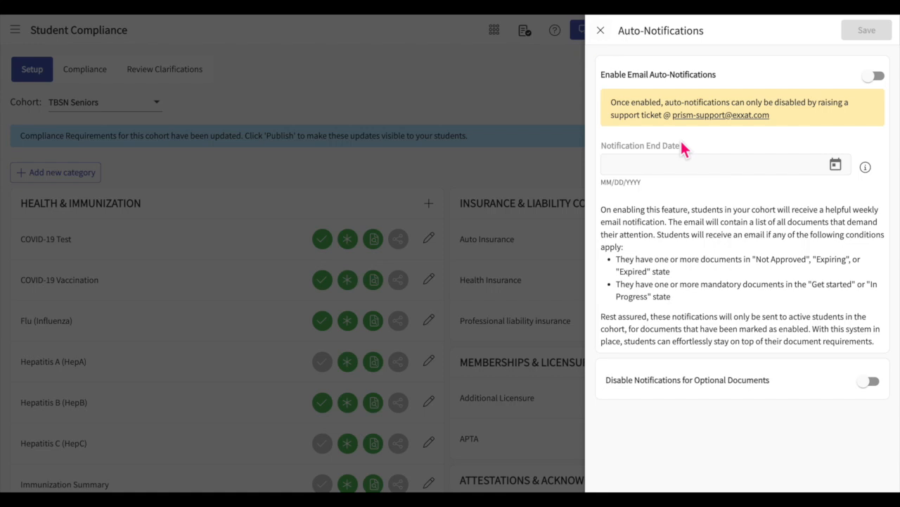
{"action": "left_click", "coordinate": [875, 83]}
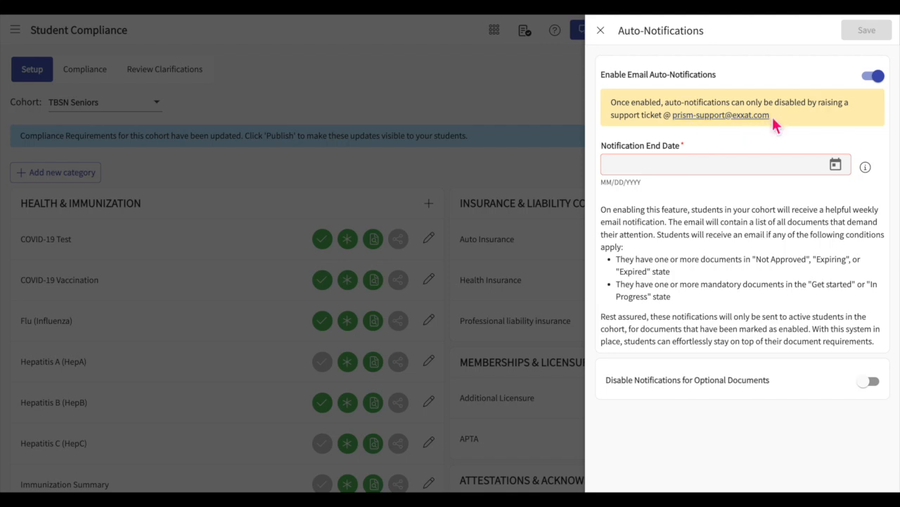
{"action": "left_click", "coordinate": [837, 168]}
{"action": "left_click", "coordinate": [781, 209]}
{"action": "left_click", "coordinate": [781, 209]}
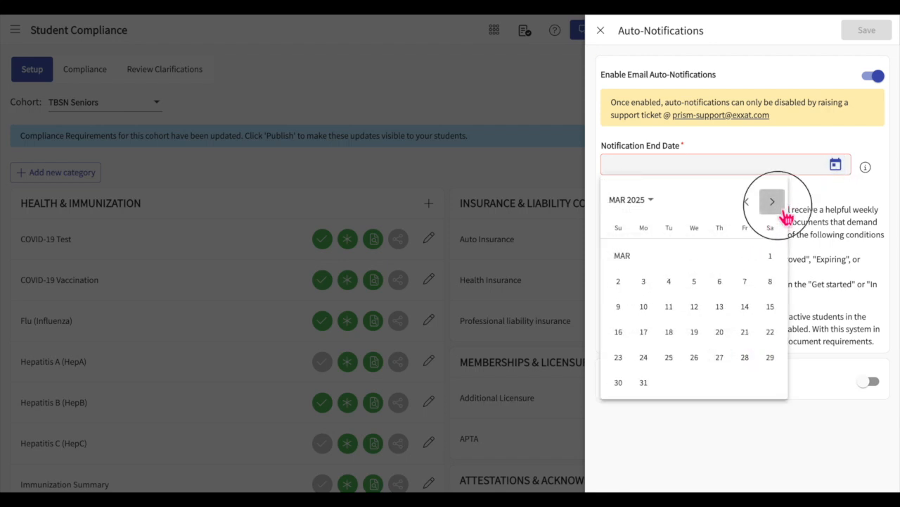
{"action": "double_click", "coordinate": [781, 209]}
{"action": "double_click", "coordinate": [781, 209]}
{"action": "left_click", "coordinate": [781, 210]}
{"action": "double_click", "coordinate": [781, 210]}
{"action": "double_click", "coordinate": [780, 209]}
{"action": "left_click", "coordinate": [697, 385]}
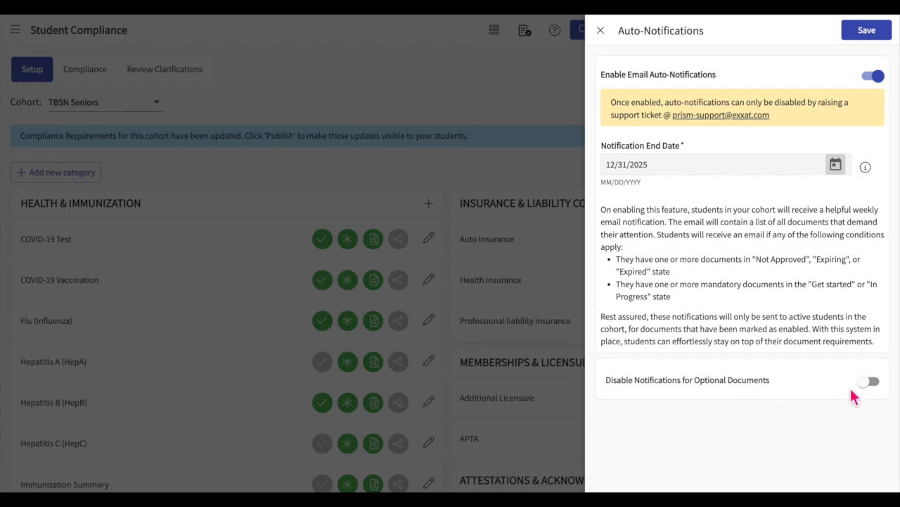
{"action": "left_click", "coordinate": [872, 391]}
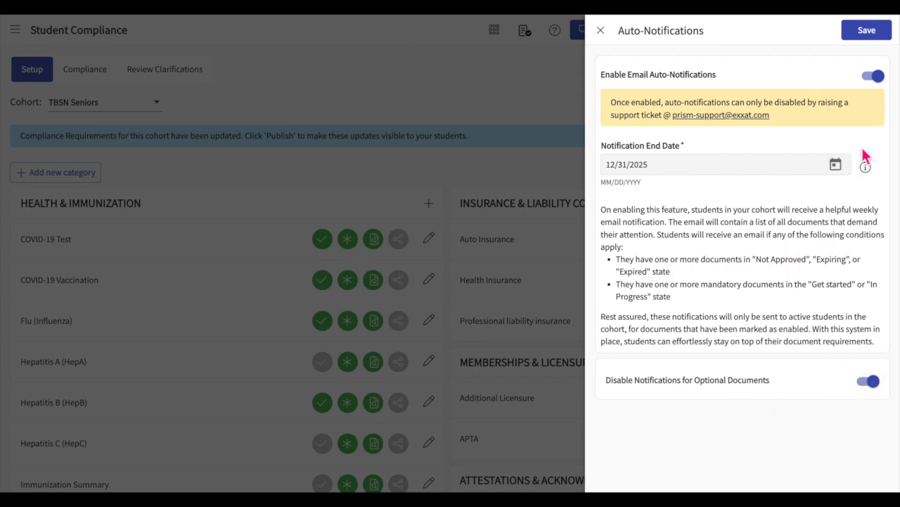
{"action": "left_click", "coordinate": [876, 32]}
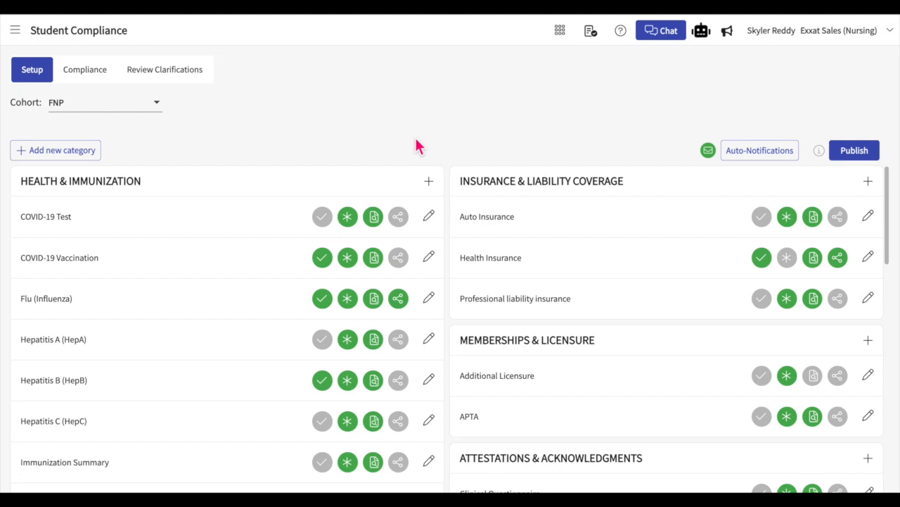
In the Compliance cohort overview, toggle hiding inactive cohorts and open Advanced Practice/DNP*.
{"action": "left_click", "coordinate": [110, 82]}
{"action": "left_click", "coordinate": [234, 127]}
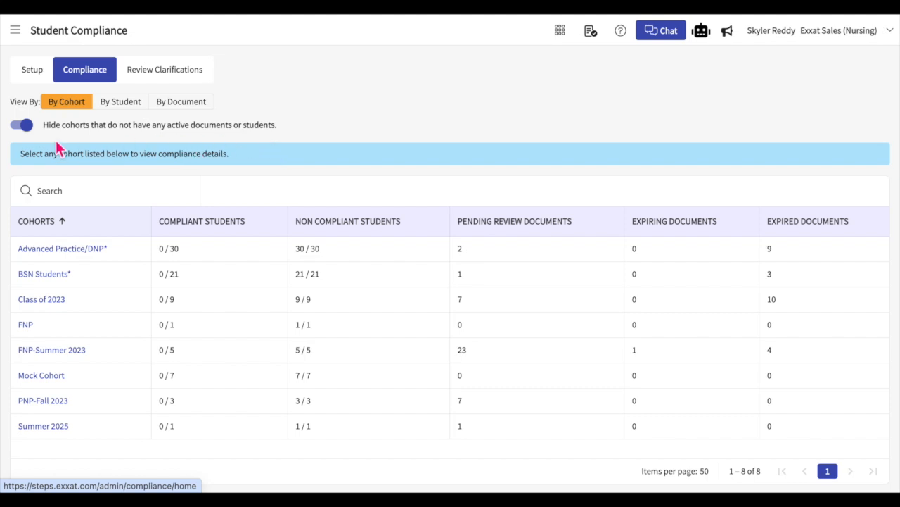
{"action": "left_click", "coordinate": [35, 138]}
{"action": "left_click", "coordinate": [34, 138]}
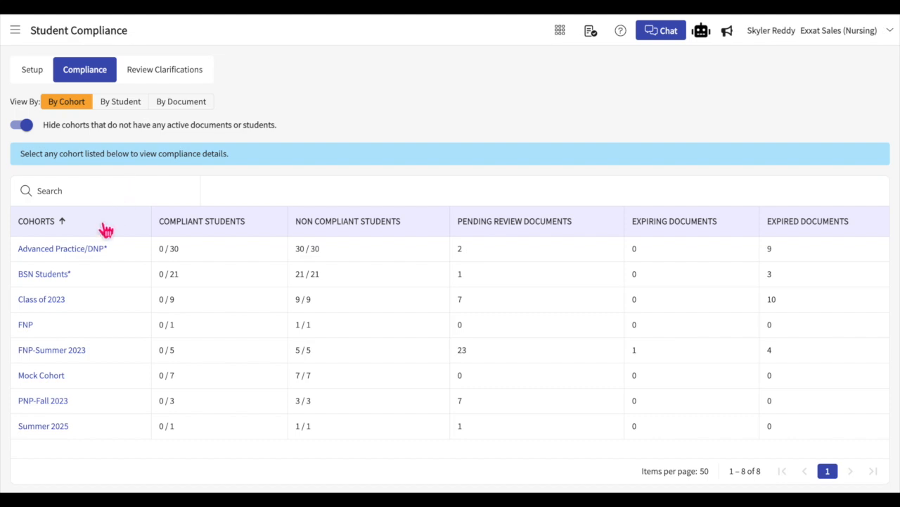
{"action": "left_click", "coordinate": [84, 252]}
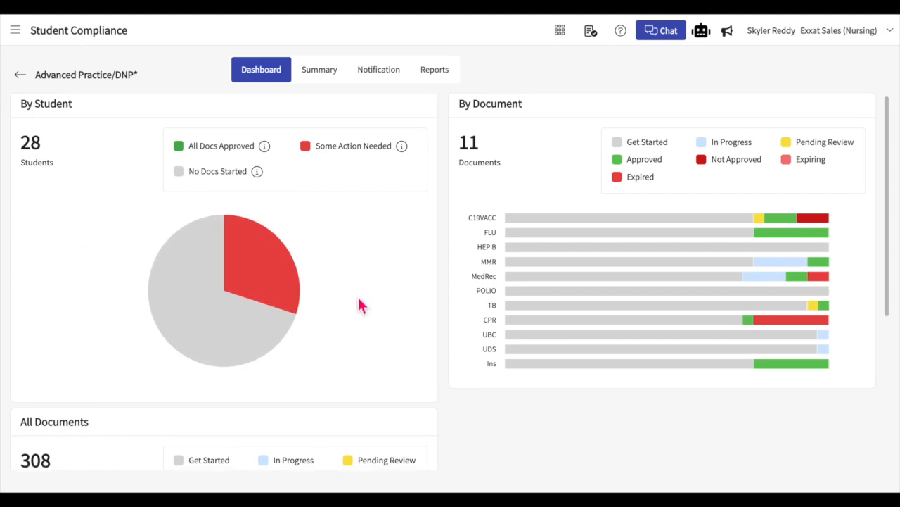
Use the All Documents pie chart's green Approved slice to filter the summary to Approved.
{"action": "scroll", "coordinate": [358, 296], "scroll_direction": "down", "scroll_amount": 1}
{"action": "mouse_move", "coordinate": [280, 264]}
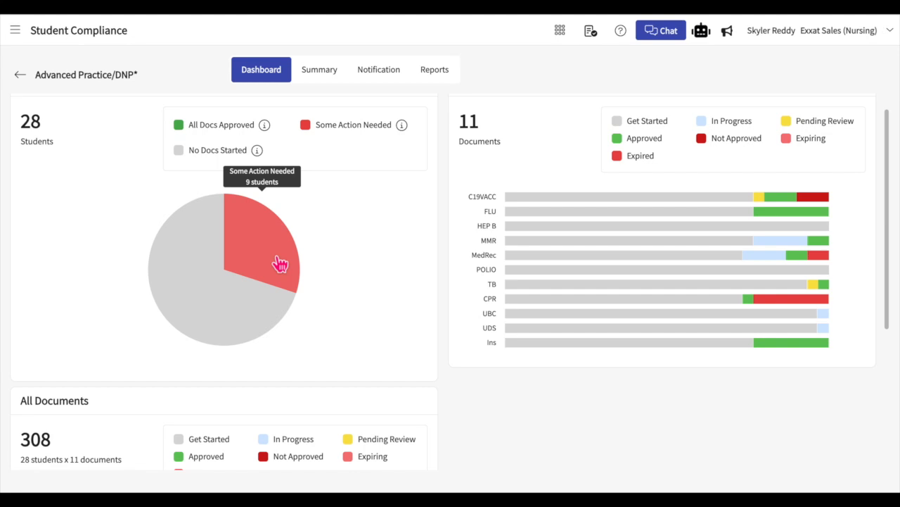
{"action": "scroll", "coordinate": [350, 272], "scroll_direction": "down", "scroll_amount": 1}
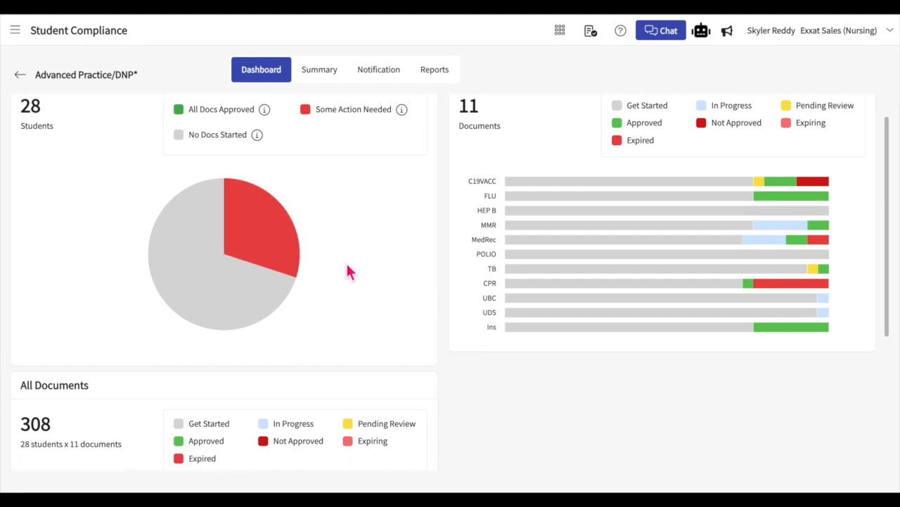
{"action": "scroll", "coordinate": [351, 272], "scroll_direction": "down", "scroll_amount": 5}
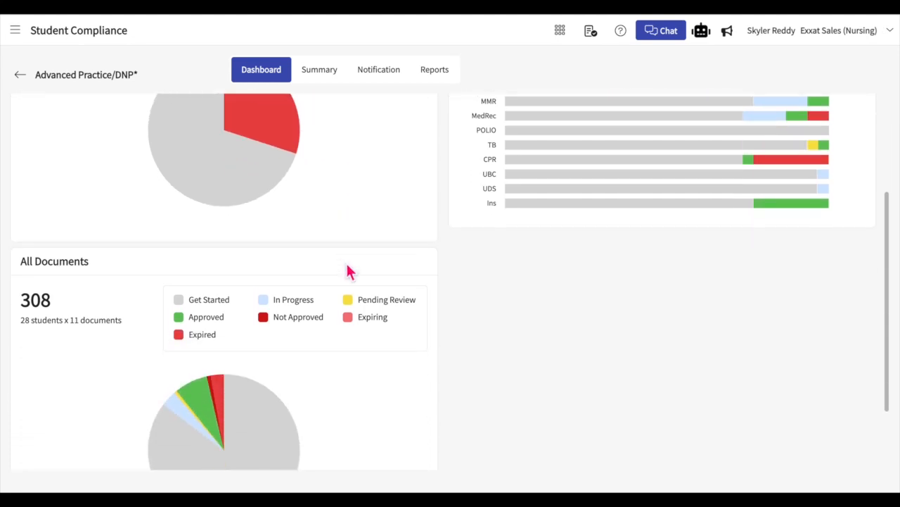
{"action": "scroll", "coordinate": [349, 272], "scroll_direction": "up", "scroll_amount": 6}
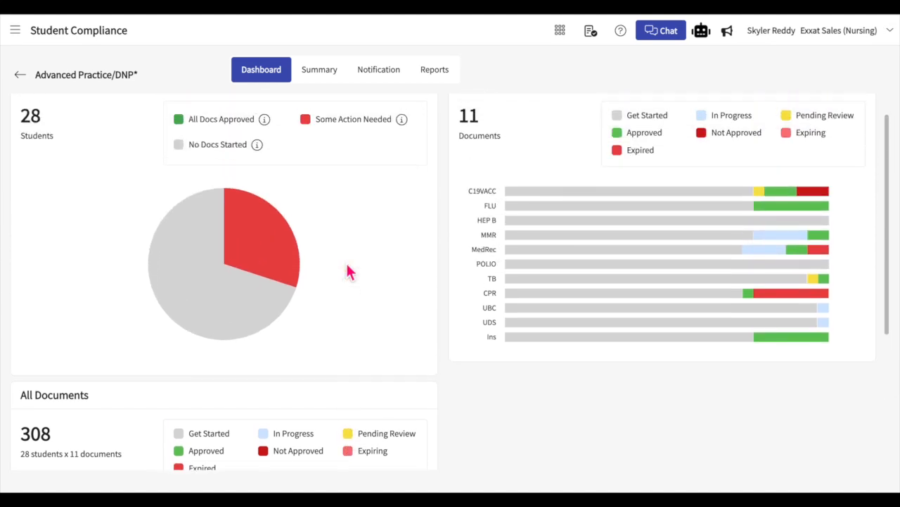
{"action": "scroll", "coordinate": [349, 271], "scroll_direction": "down", "scroll_amount": 5}
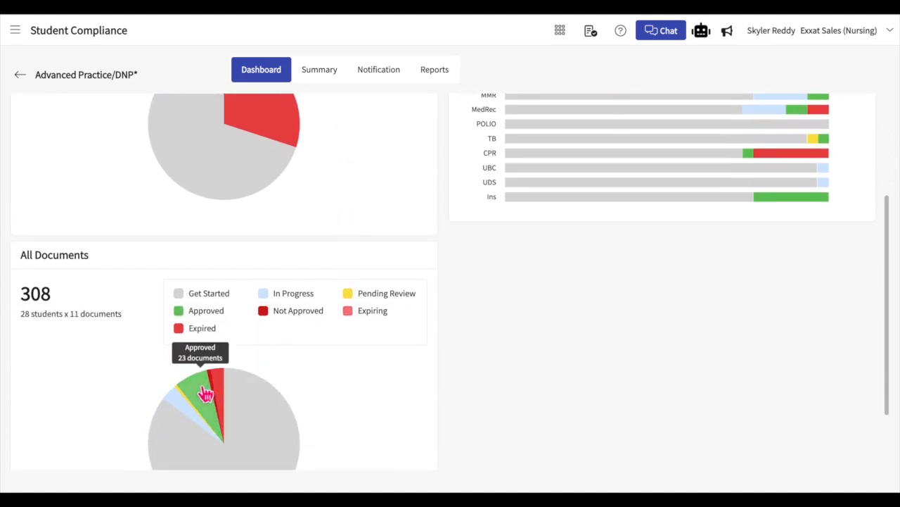
{"action": "left_click", "coordinate": [201, 394]}
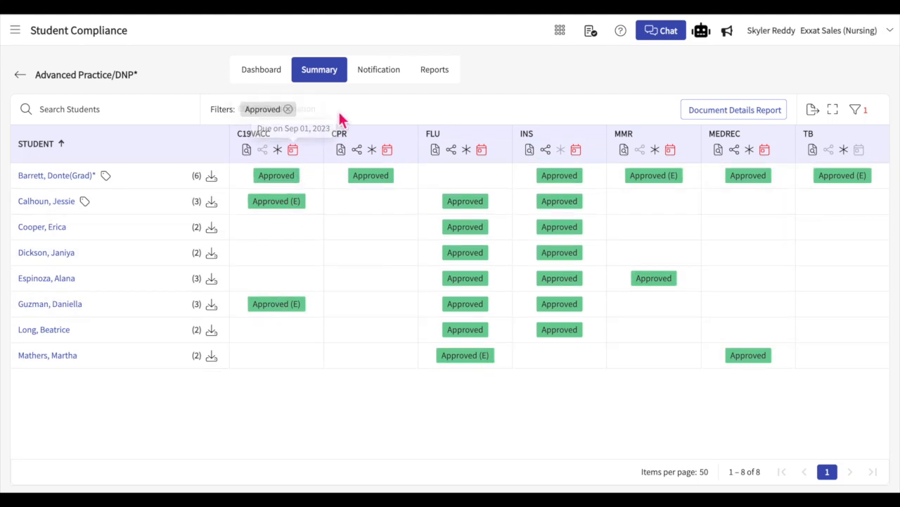
Remove the Approved filter chip and view the first student's tags.
{"action": "left_click", "coordinate": [289, 109]}
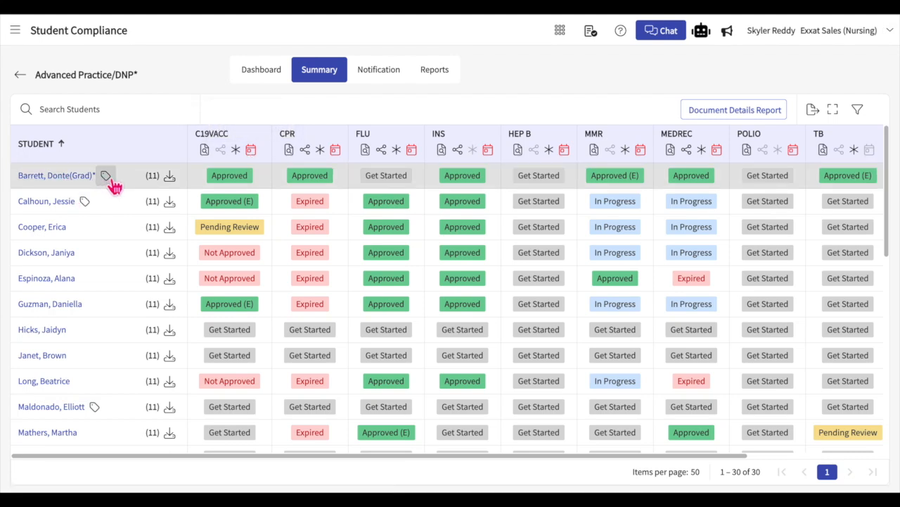
{"action": "left_click", "coordinate": [107, 177]}
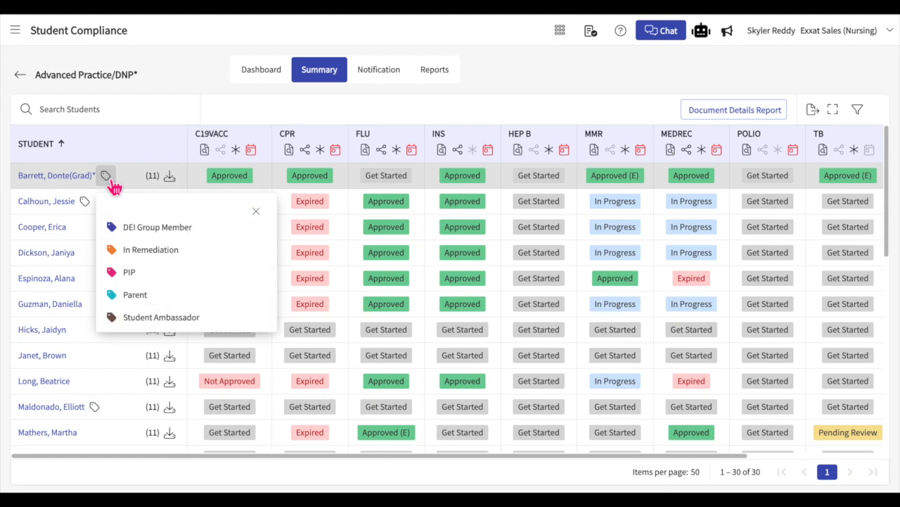
Close the first student's tags list and open download options for their documents.
{"action": "left_click", "coordinate": [257, 213]}
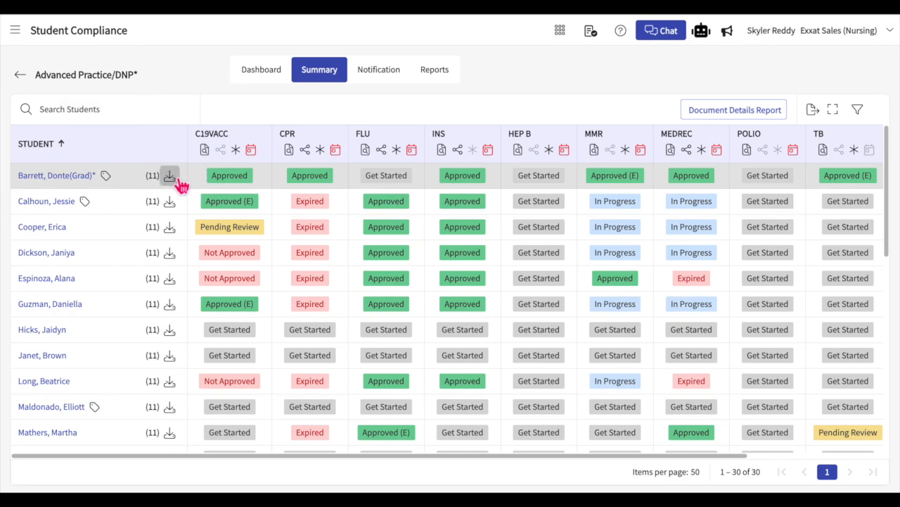
{"action": "left_click", "coordinate": [173, 180]}
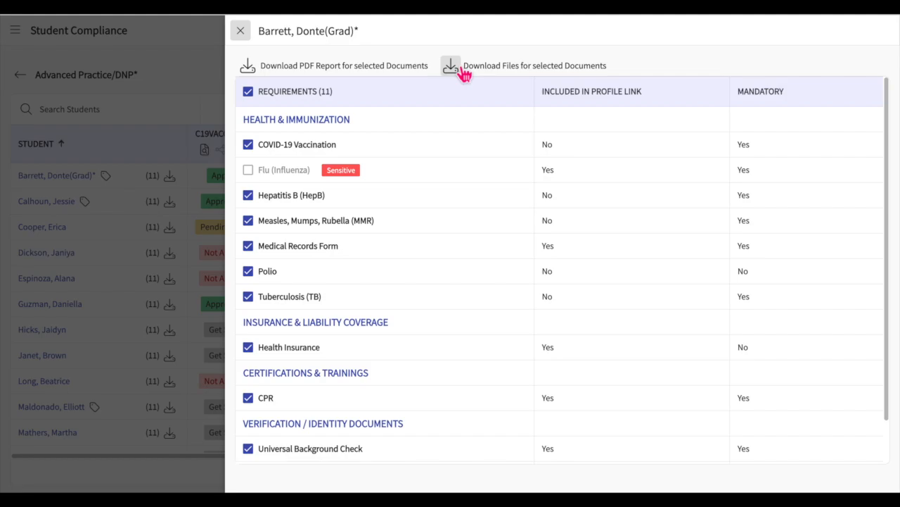
Close the student's document download side panel.
{"action": "left_click", "coordinate": [240, 31]}
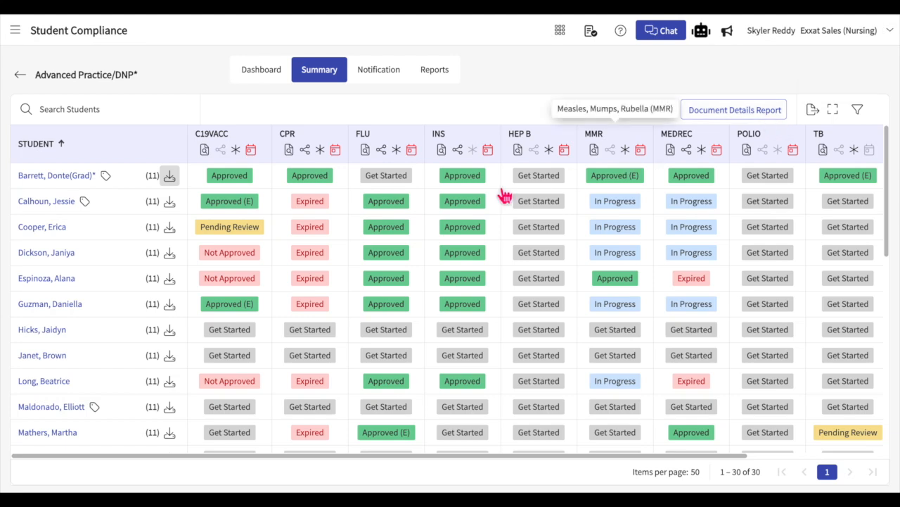
Open a student's Pending Review COVID-19 Vaccination document and view the attached declination form.
{"action": "left_click", "coordinate": [245, 238]}
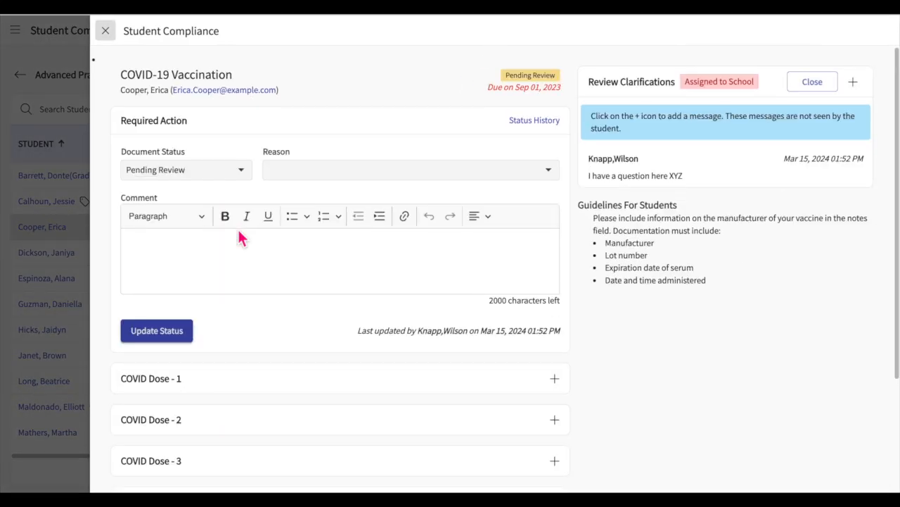
{"action": "scroll", "coordinate": [237, 227], "scroll_direction": "down", "scroll_amount": 1}
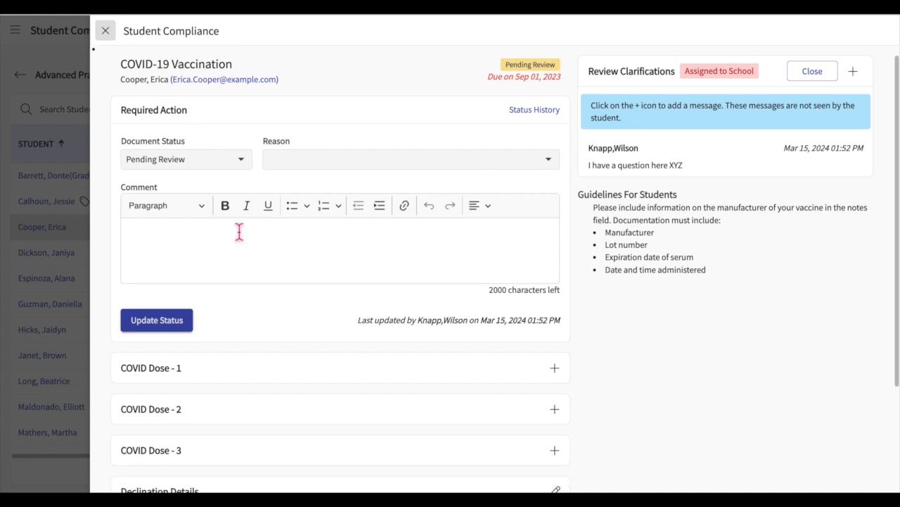
{"action": "scroll", "coordinate": [239, 231], "scroll_direction": "down", "scroll_amount": 3}
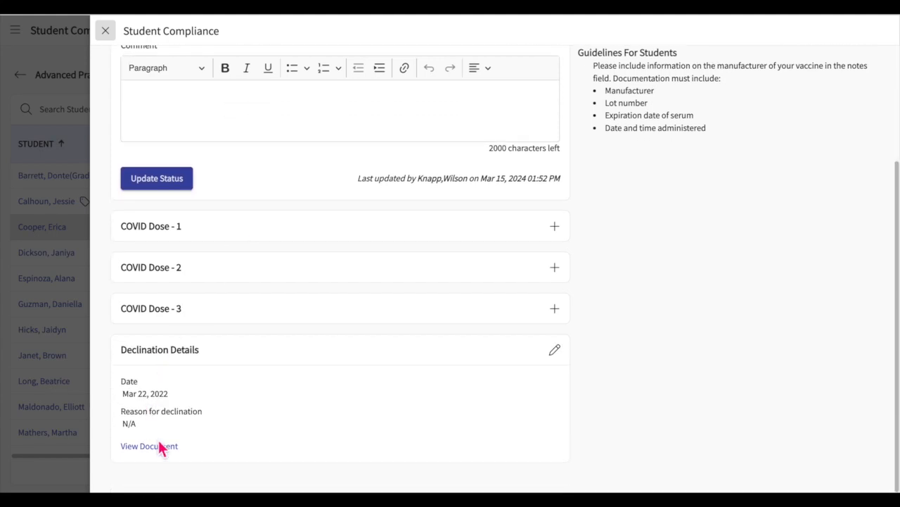
{"action": "left_click", "coordinate": [159, 446]}
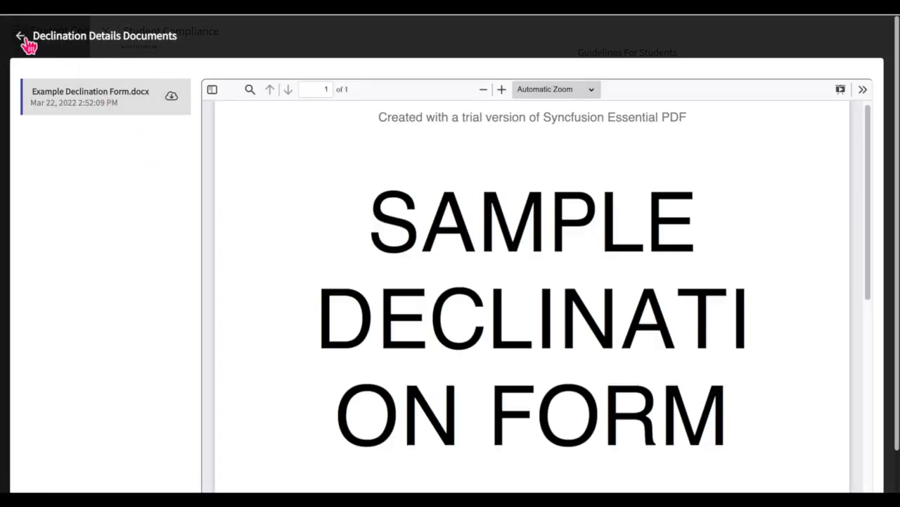
{"action": "left_click", "coordinate": [21, 37]}
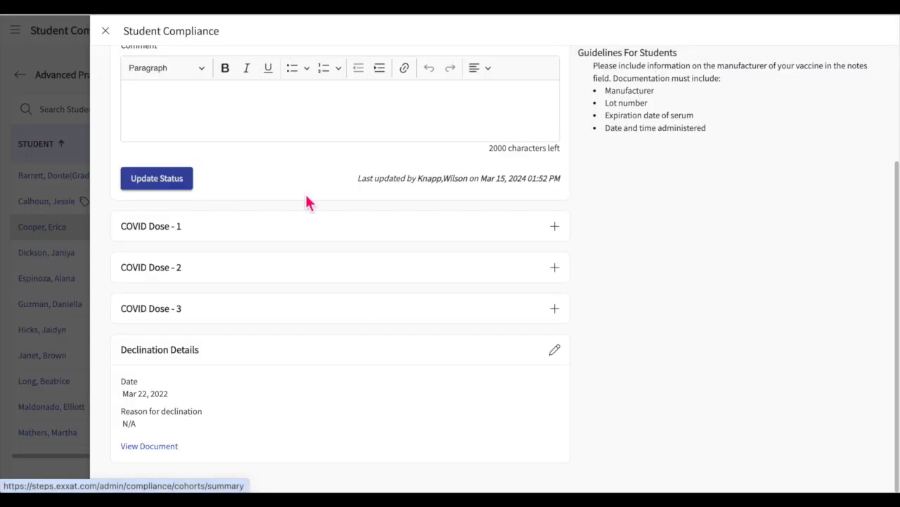
{"action": "scroll", "coordinate": [308, 201], "scroll_direction": "up", "scroll_amount": 3}
Try Approve with reason 'Approved with Declination', then Not Approve, without keeping either.
{"action": "left_click", "coordinate": [214, 174]}
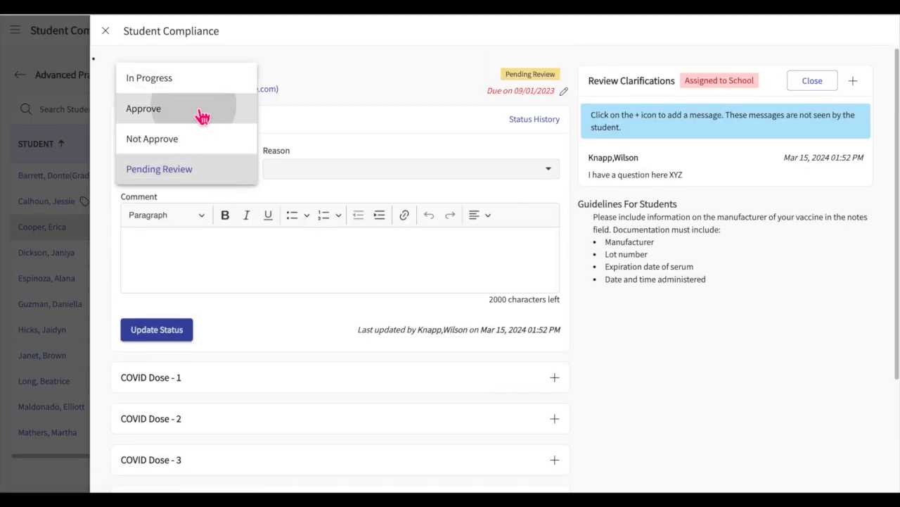
{"action": "left_click", "coordinate": [200, 109]}
{"action": "left_click", "coordinate": [296, 171]}
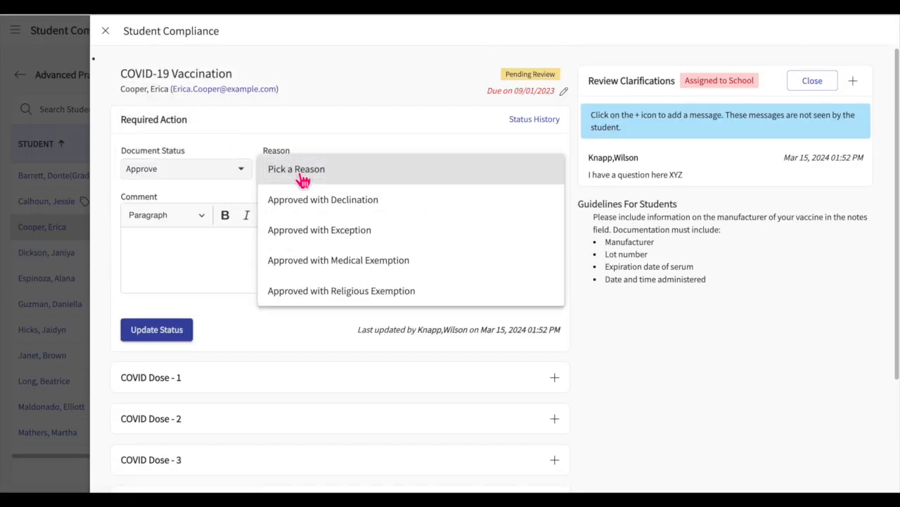
{"action": "left_click", "coordinate": [309, 201]}
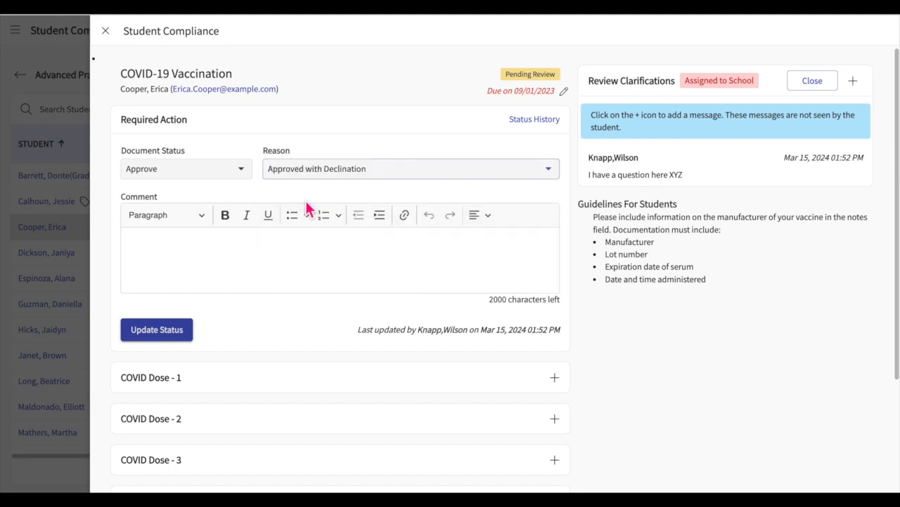
{"action": "left_click", "coordinate": [234, 169]}
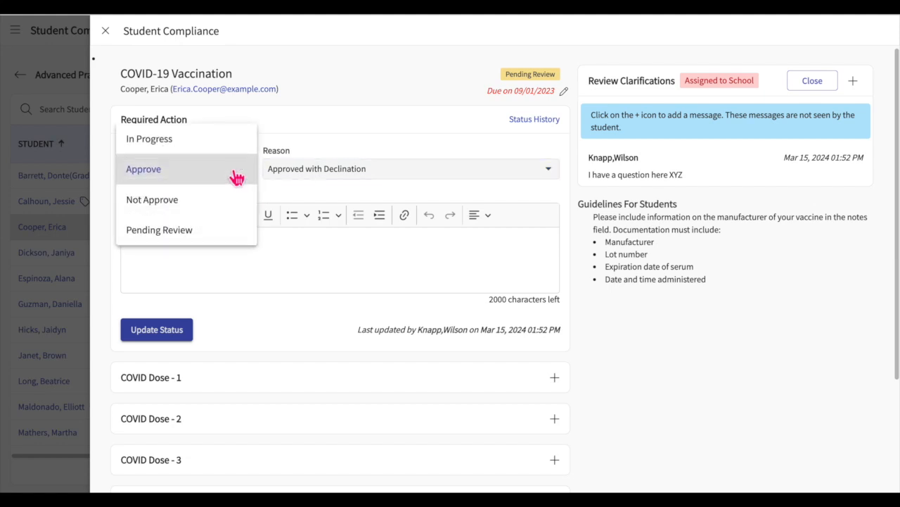
{"action": "left_click", "coordinate": [232, 205]}
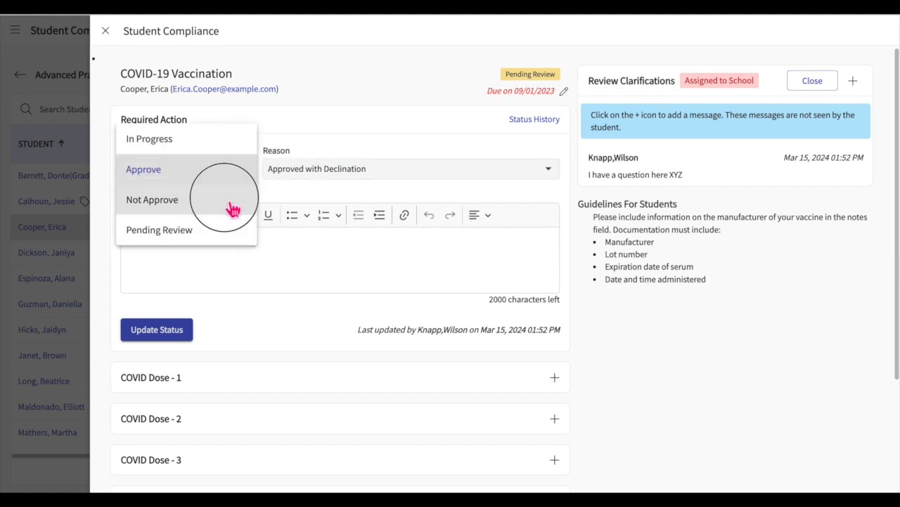
{"action": "left_click", "coordinate": [311, 177]}
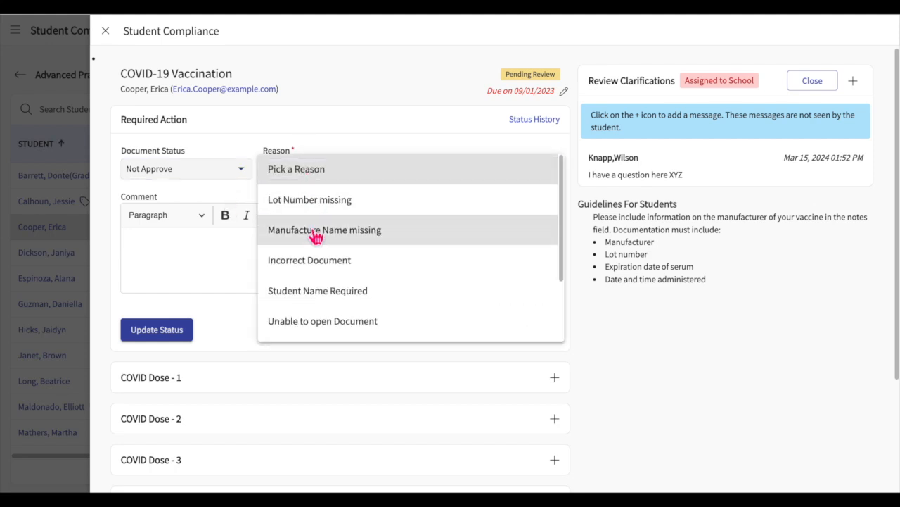
{"action": "left_click", "coordinate": [235, 242]}
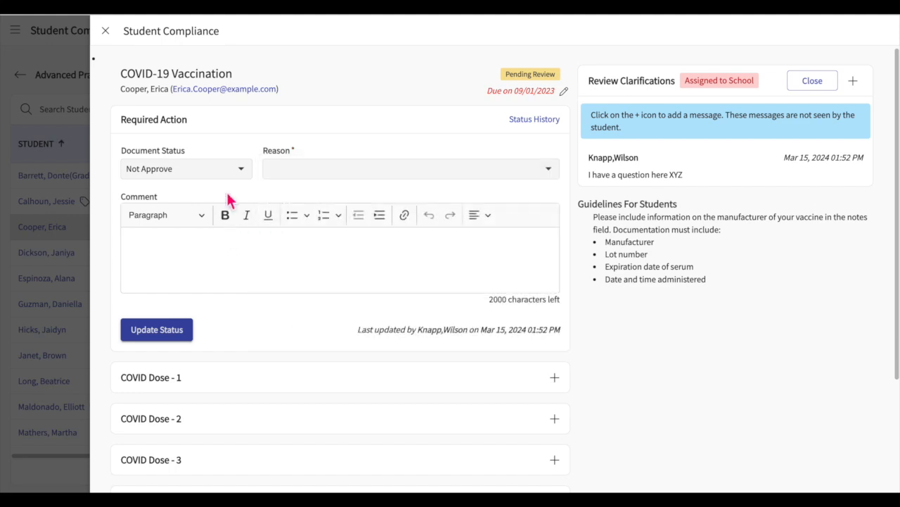
Set the document status to In Progress and leave the Follow-up Date blank.
{"action": "left_click", "coordinate": [238, 174]}
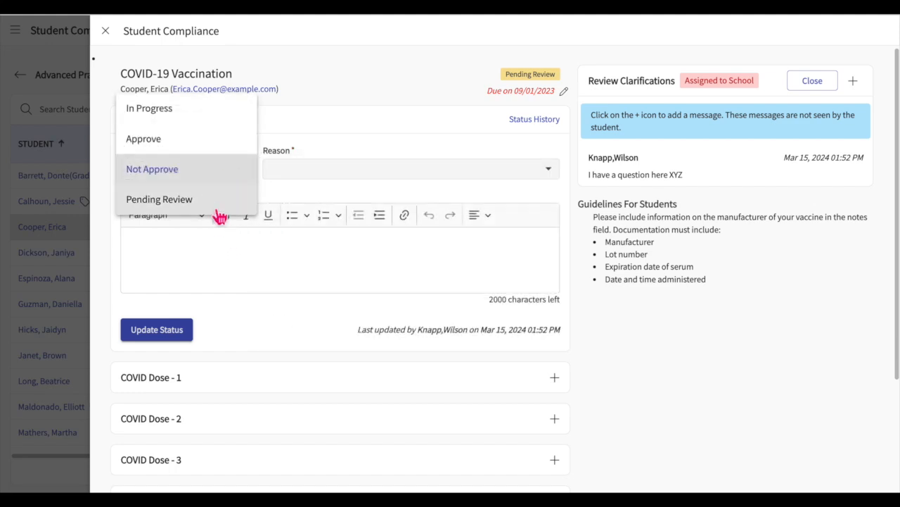
{"action": "left_click", "coordinate": [211, 203]}
{"action": "left_click", "coordinate": [307, 173]}
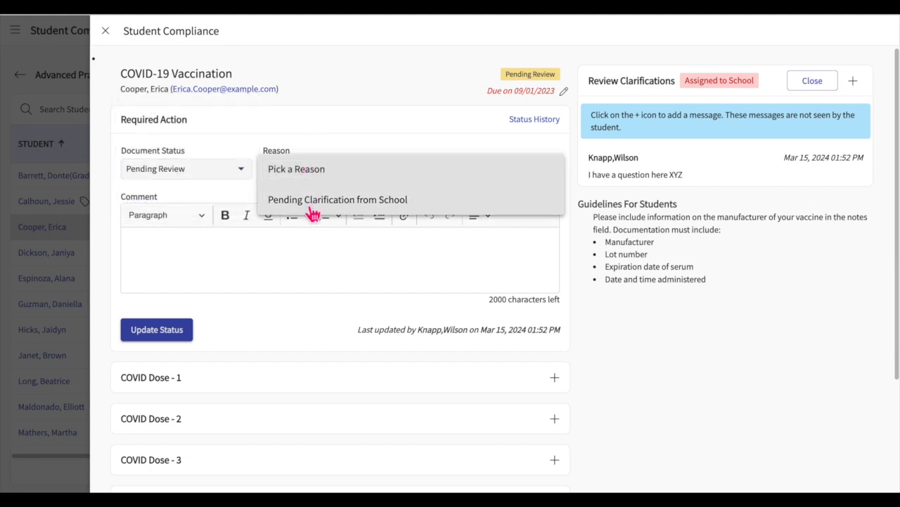
{"action": "left_click", "coordinate": [236, 264]}
{"action": "left_click", "coordinate": [227, 174]}
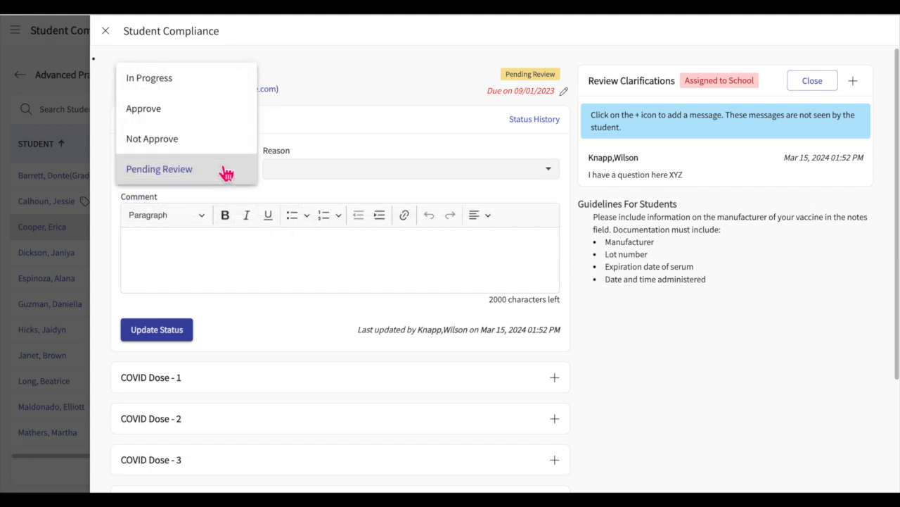
{"action": "left_click", "coordinate": [208, 85]}
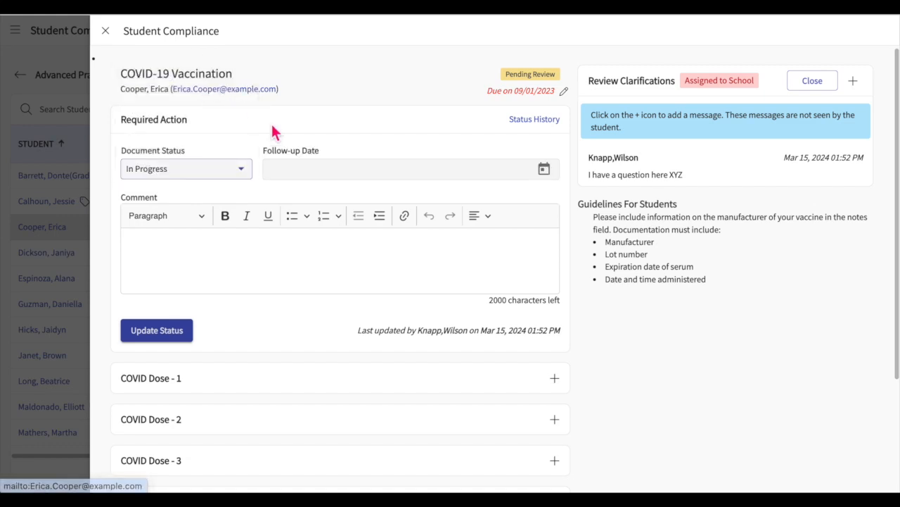
{"action": "left_click", "coordinate": [544, 173]}
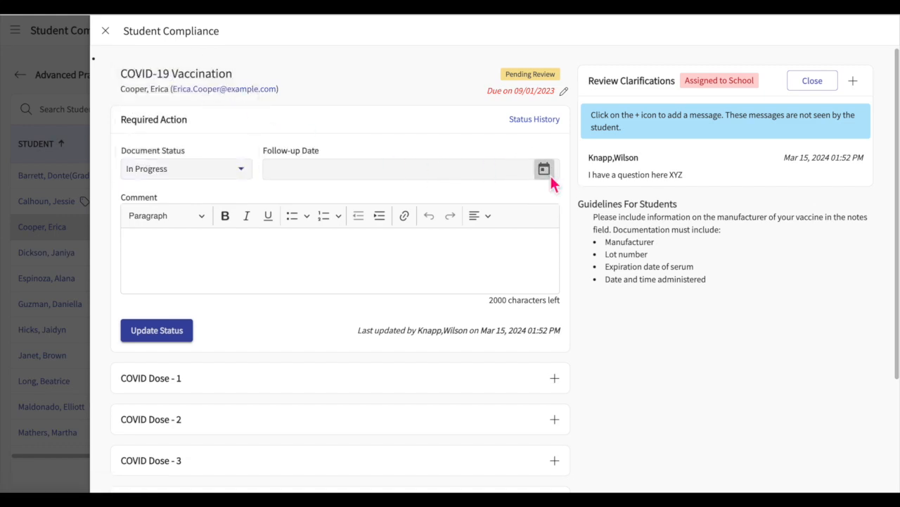
{"action": "left_click", "coordinate": [499, 268]}
{"action": "left_click", "coordinate": [853, 81]}
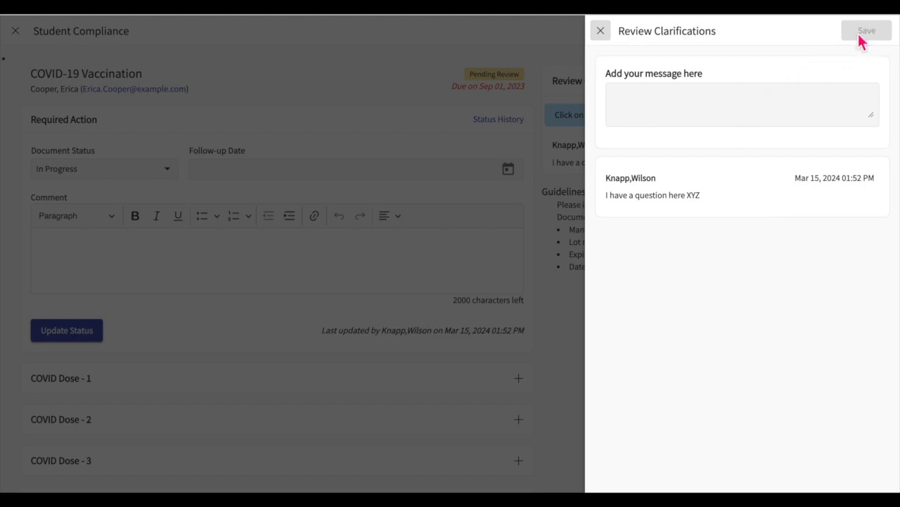
{"action": "left_click", "coordinate": [601, 31]}
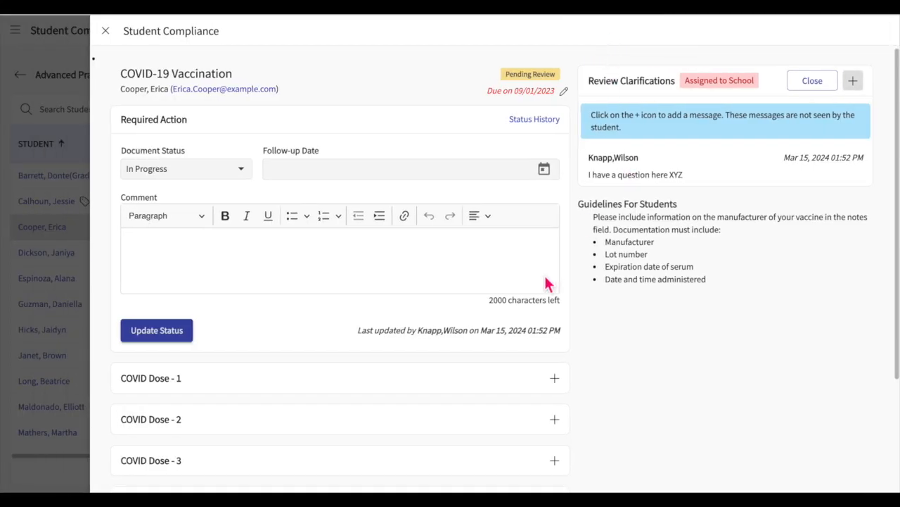
{"action": "scroll", "coordinate": [546, 279], "scroll_direction": "down", "scroll_amount": 1}
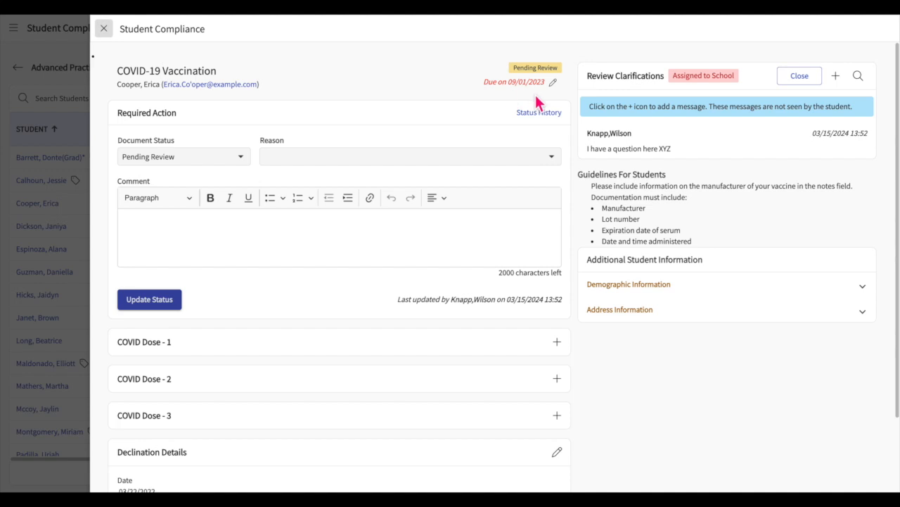
Switch to a student-specific due date of 10/31/2024 for COVID-19 Vaccination and confirm.
{"action": "left_click", "coordinate": [553, 83]}
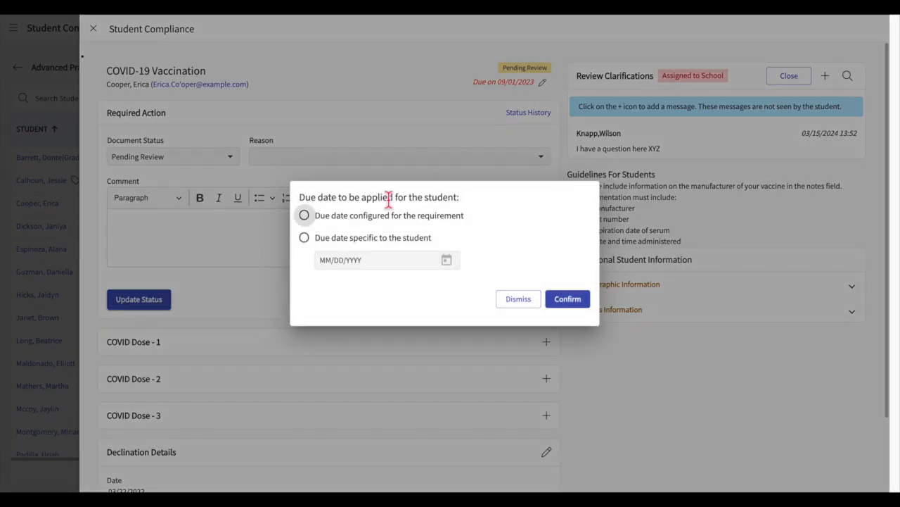
{"action": "left_click", "coordinate": [315, 224]}
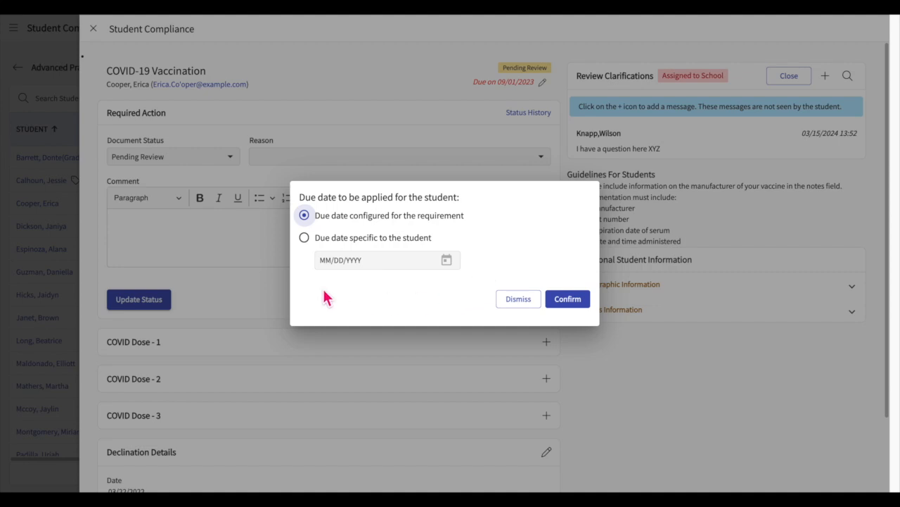
{"action": "left_click", "coordinate": [307, 243]}
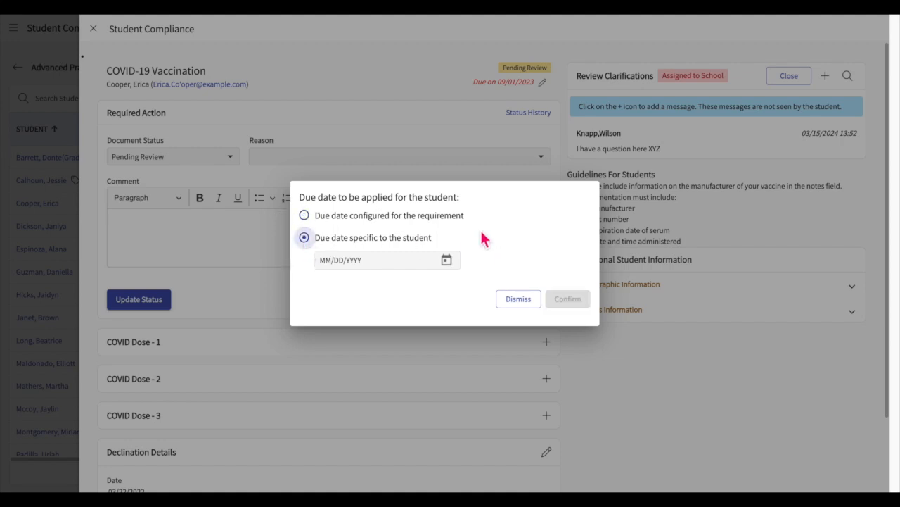
{"action": "left_click", "coordinate": [447, 263]}
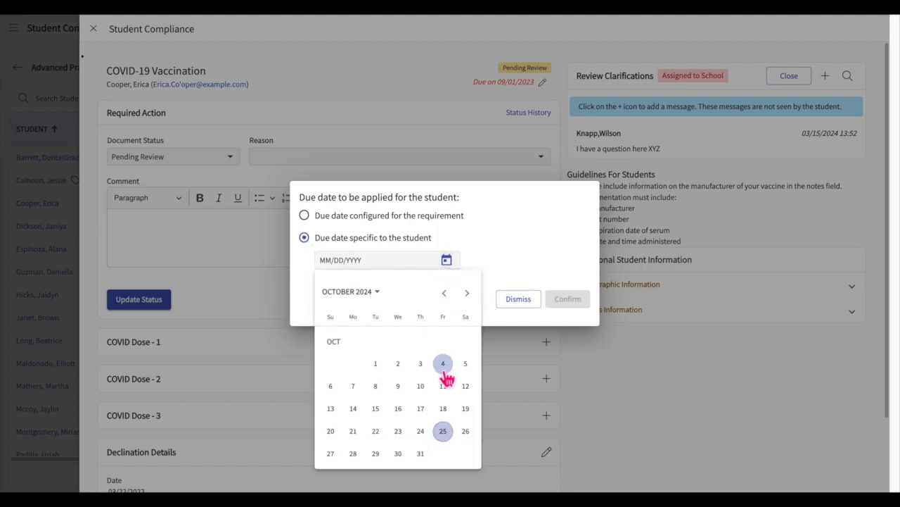
{"action": "left_click", "coordinate": [421, 454]}
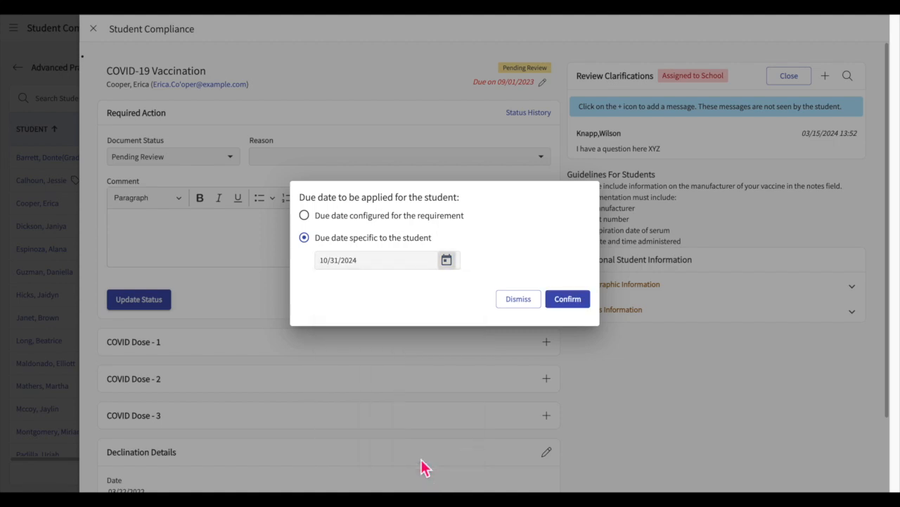
{"action": "left_click", "coordinate": [569, 301]}
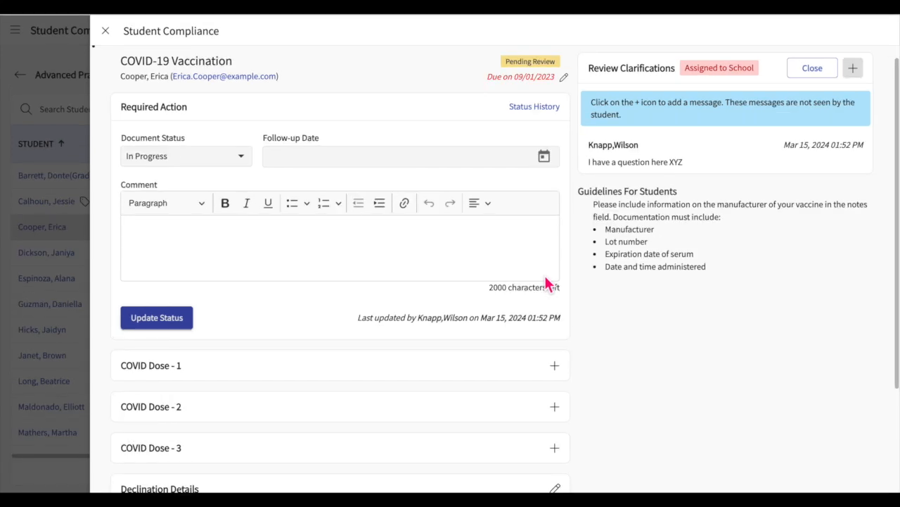
Open the Declination Details editor and scroll through to its Upload Files area.
{"action": "scroll", "coordinate": [547, 283], "scroll_direction": "down", "scroll_amount": 3}
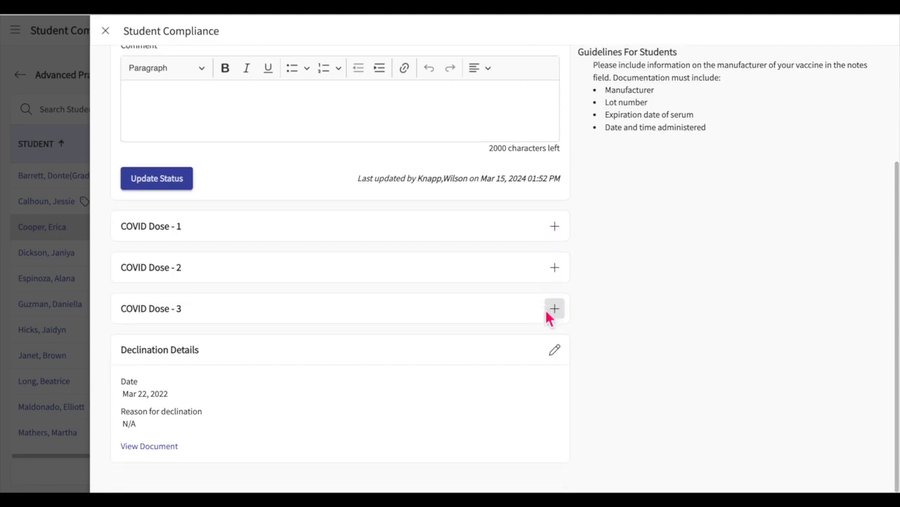
{"action": "left_click", "coordinate": [555, 351]}
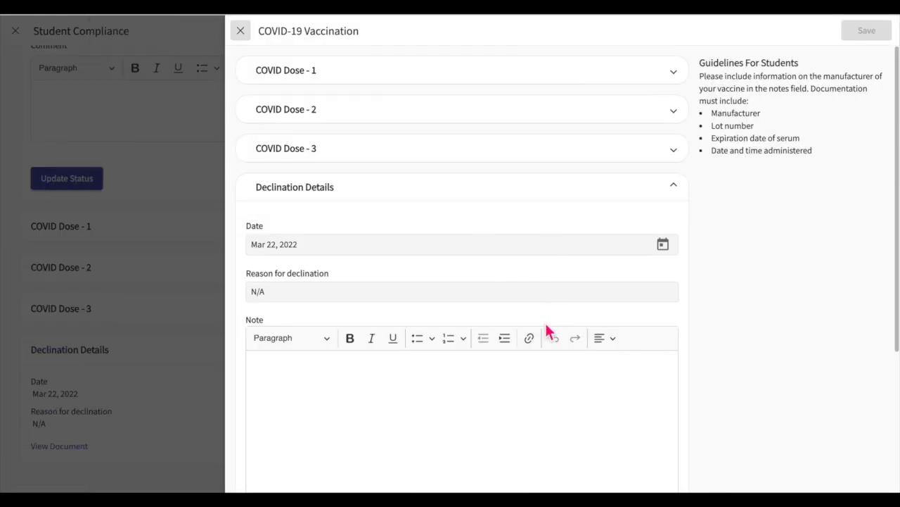
{"action": "scroll", "coordinate": [548, 326], "scroll_direction": "down", "scroll_amount": 2}
{"action": "scroll", "coordinate": [547, 329], "scroll_direction": "down", "scroll_amount": 1}
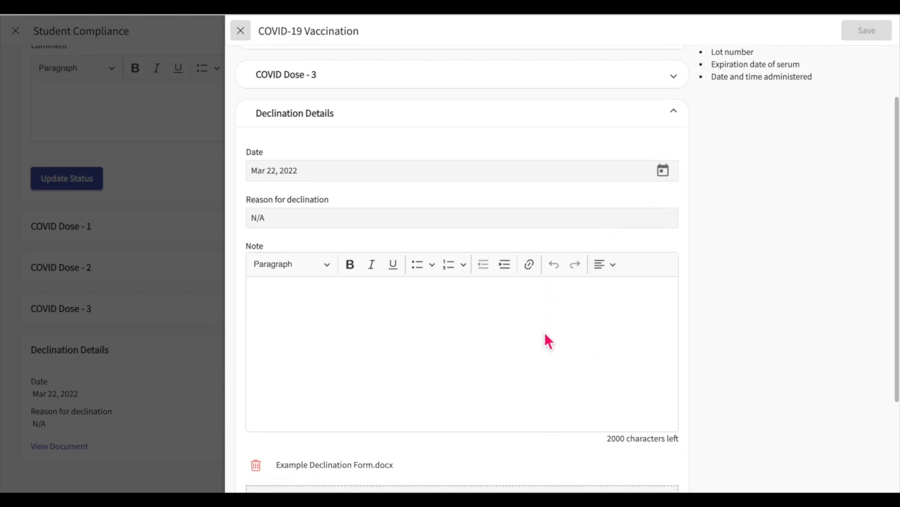
{"action": "scroll", "coordinate": [546, 330], "scroll_direction": "down", "scroll_amount": 4}
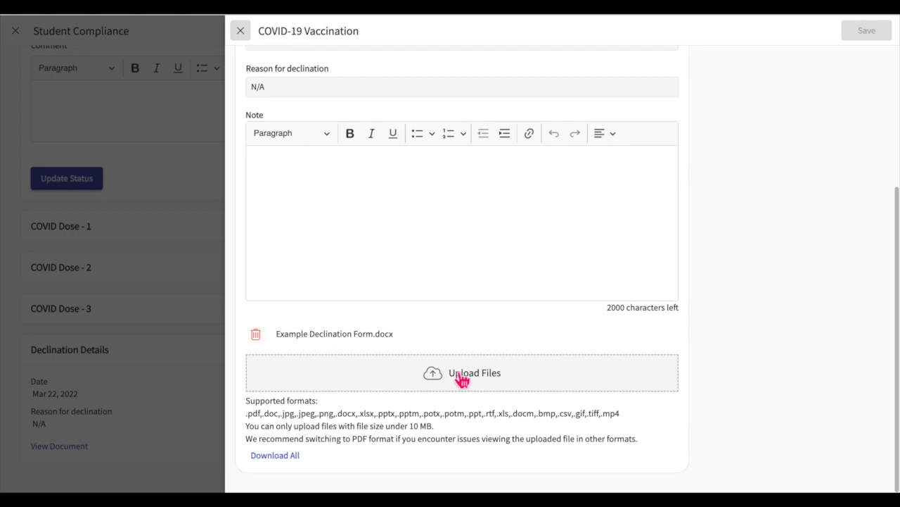
{"action": "scroll", "coordinate": [462, 380], "scroll_direction": "up", "scroll_amount": 3}
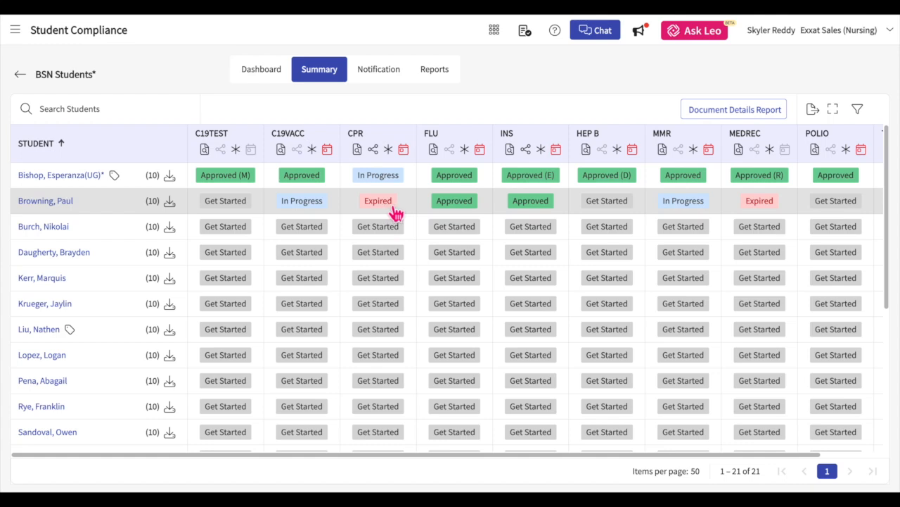
Archive the student's expired CPR record by starting a new record.
{"action": "left_click", "coordinate": [380, 204]}
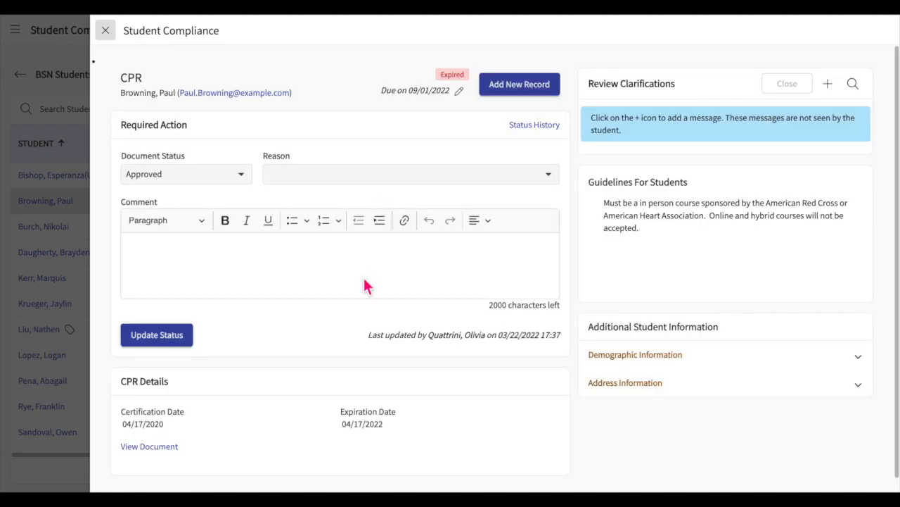
{"action": "left_click", "coordinate": [521, 96]}
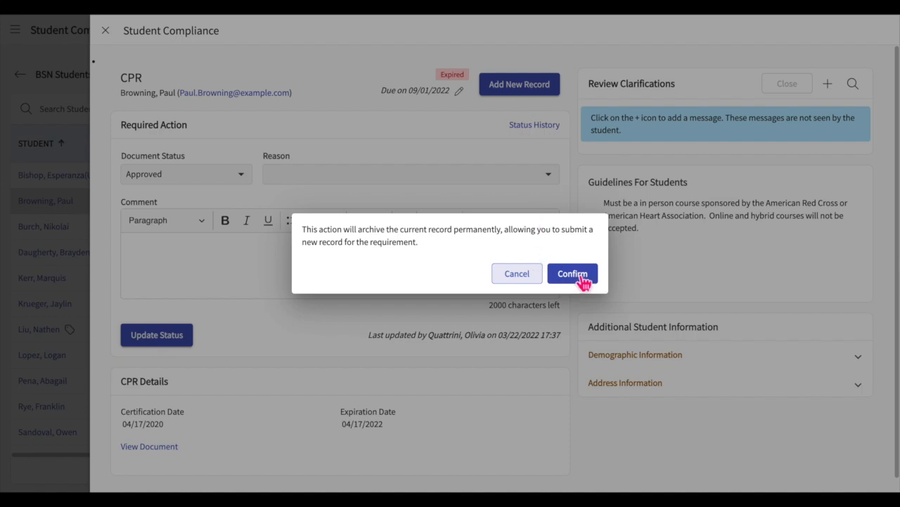
{"action": "left_click", "coordinate": [583, 276]}
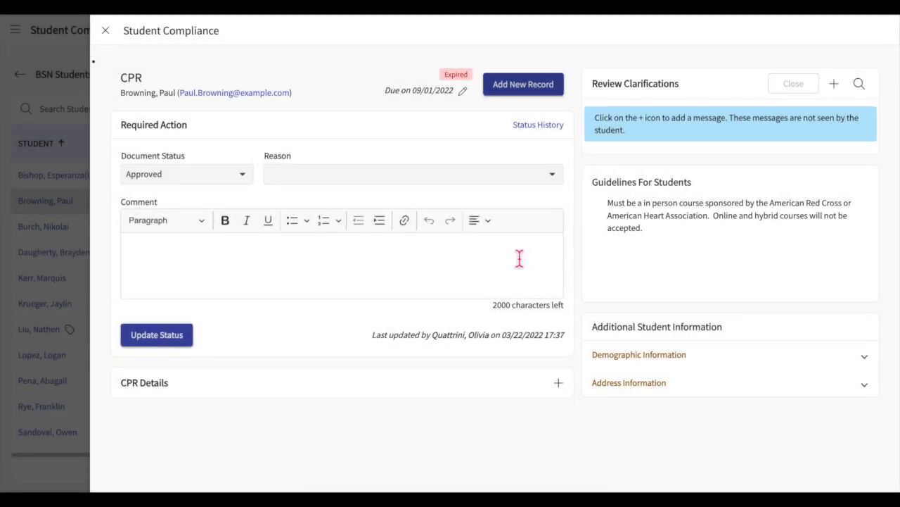
Enter CPR certification date 01/08/2025, attach Standard6L2.xlsx, and save the record.
{"action": "left_click", "coordinate": [558, 382]}
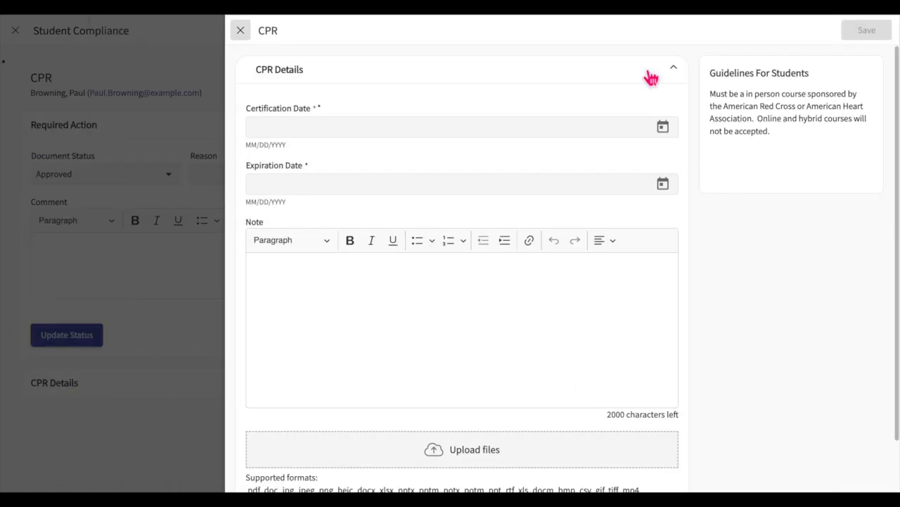
{"action": "left_click", "coordinate": [663, 126]}
{"action": "left_click", "coordinate": [341, 244]}
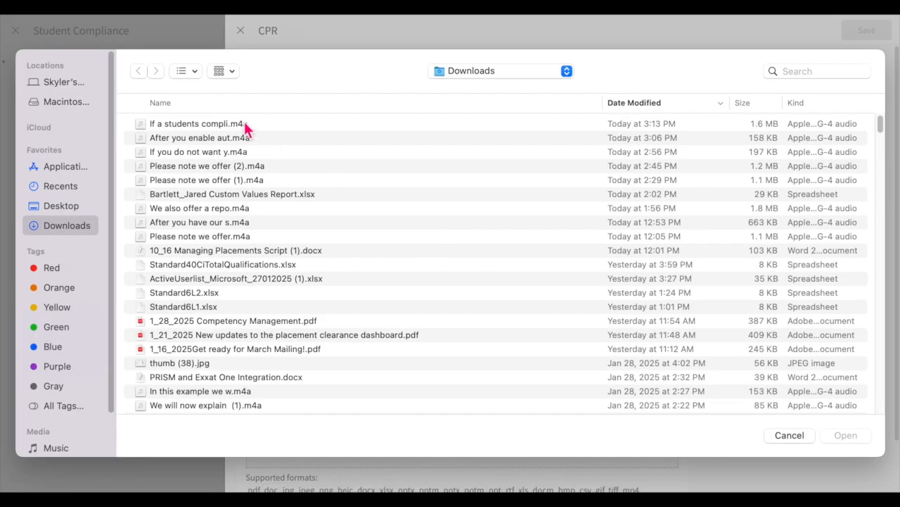
{"action": "left_click", "coordinate": [237, 124]}
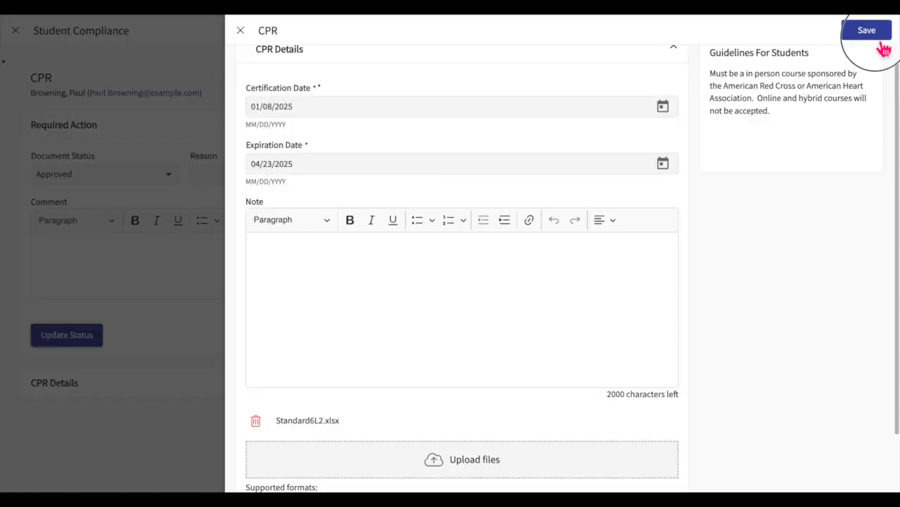
{"action": "left_click", "coordinate": [875, 35]}
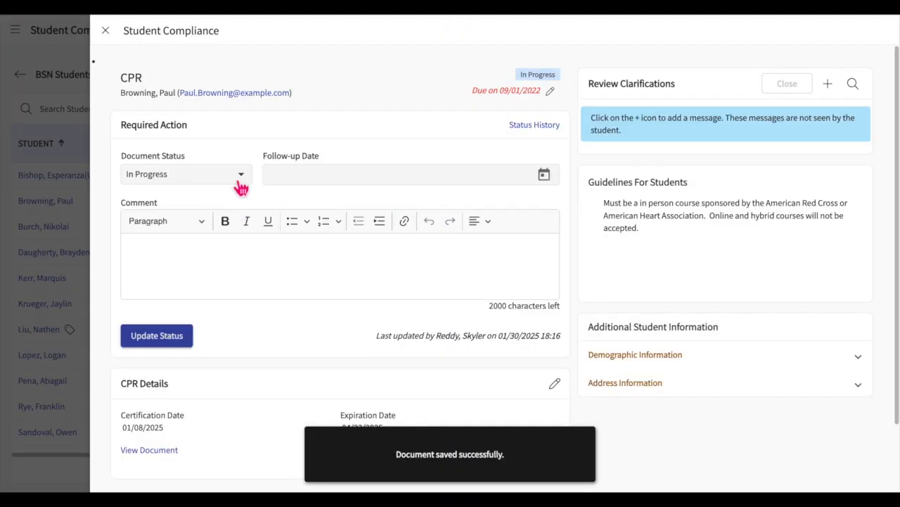
Set the CPR record's Document Status to Approved.
{"action": "left_click", "coordinate": [239, 177]}
{"action": "left_click", "coordinate": [214, 121]}
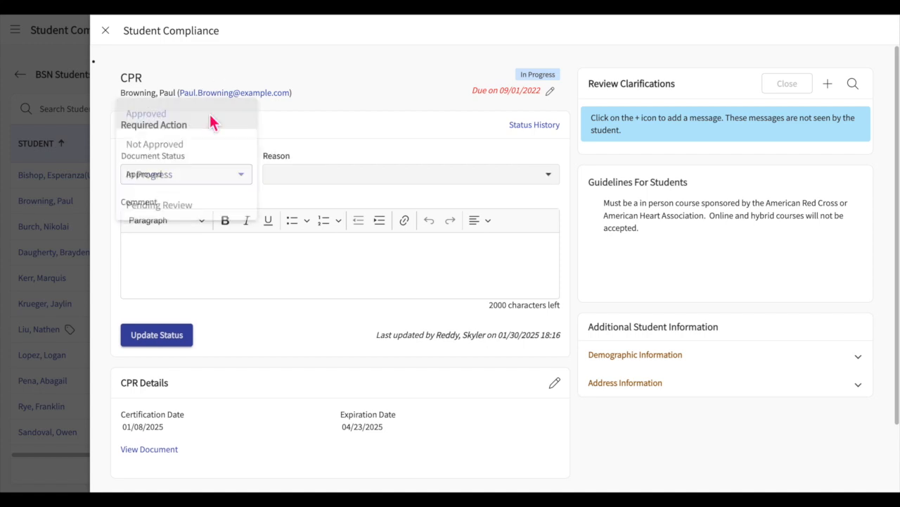
{"action": "scroll", "coordinate": [294, 331], "scroll_direction": "down", "scroll_amount": 1}
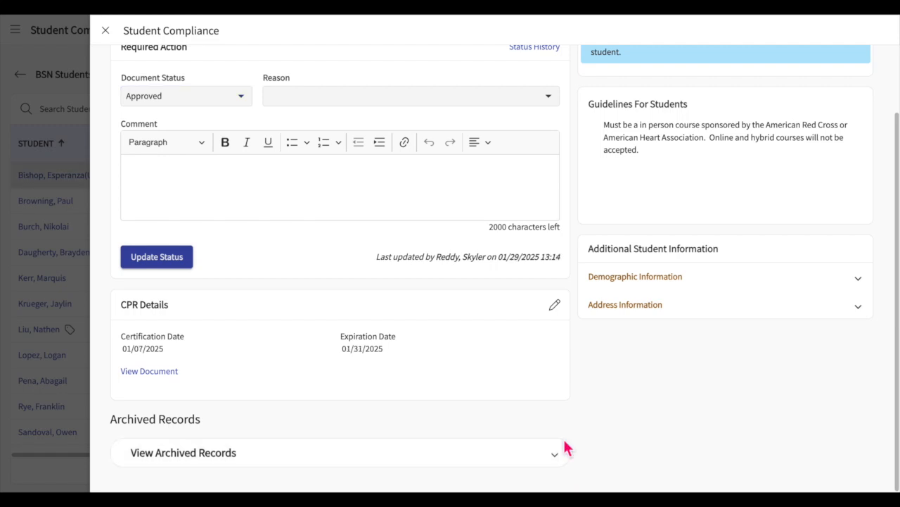
Expand the archived CPR records and view all of their clarifications.
{"action": "left_click", "coordinate": [562, 463]}
{"action": "scroll", "coordinate": [568, 427], "scroll_direction": "down", "scroll_amount": 3}
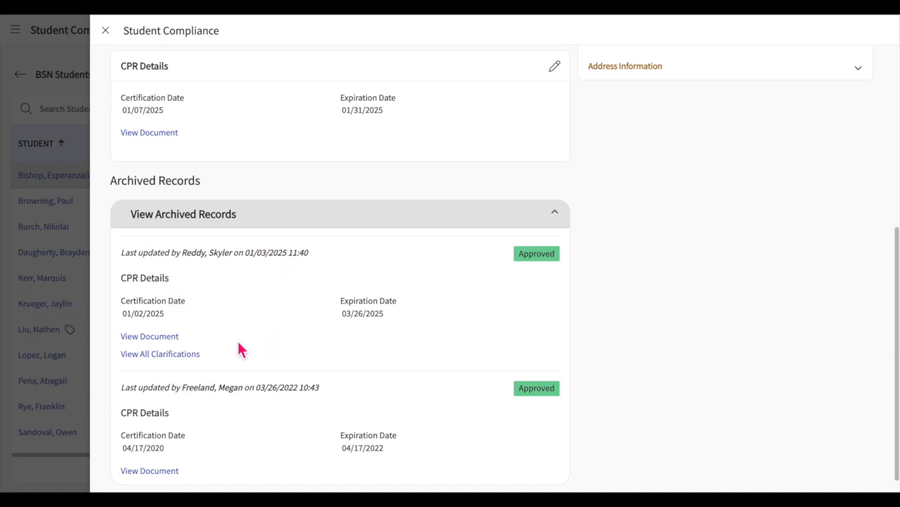
{"action": "left_click", "coordinate": [174, 356]}
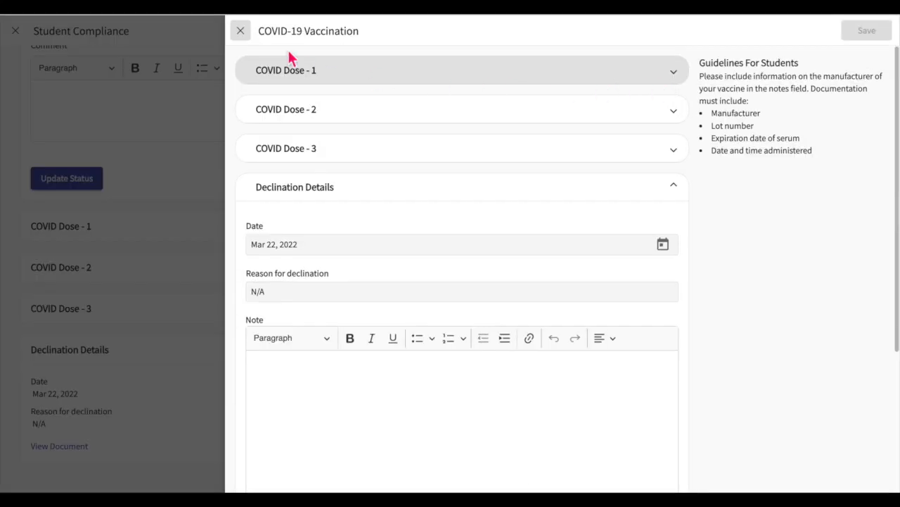
{"action": "left_click", "coordinate": [240, 31]}
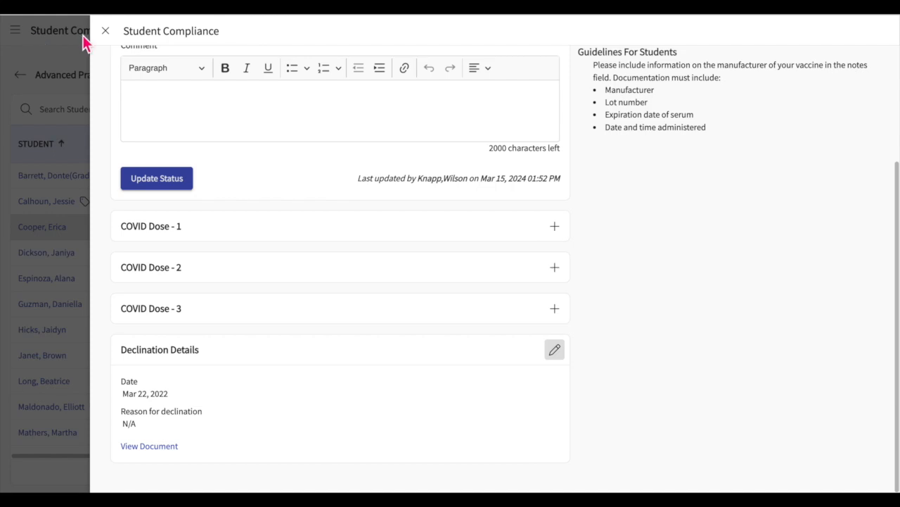
On the cohort's notification list, try including the first student's CPR and HepB documents, then clear them.
{"action": "left_click", "coordinate": [106, 31]}
{"action": "left_click", "coordinate": [377, 79]}
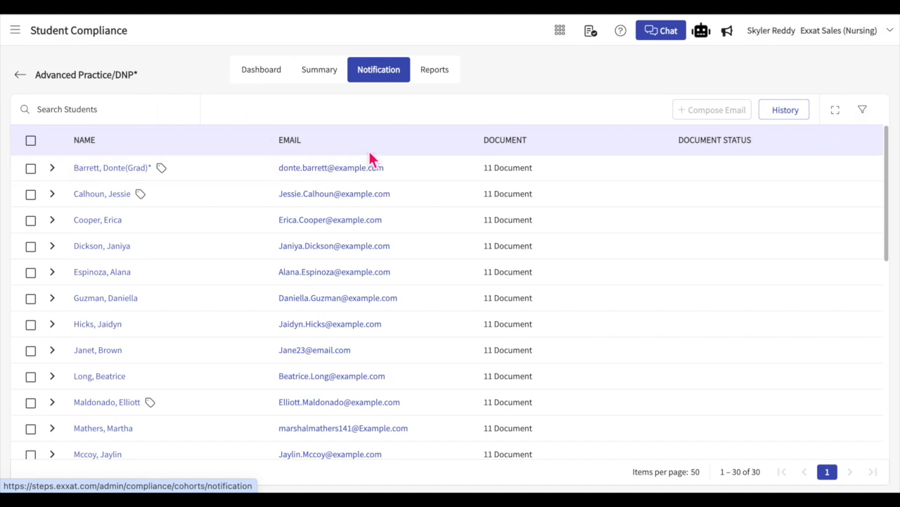
{"action": "left_click", "coordinate": [55, 170]}
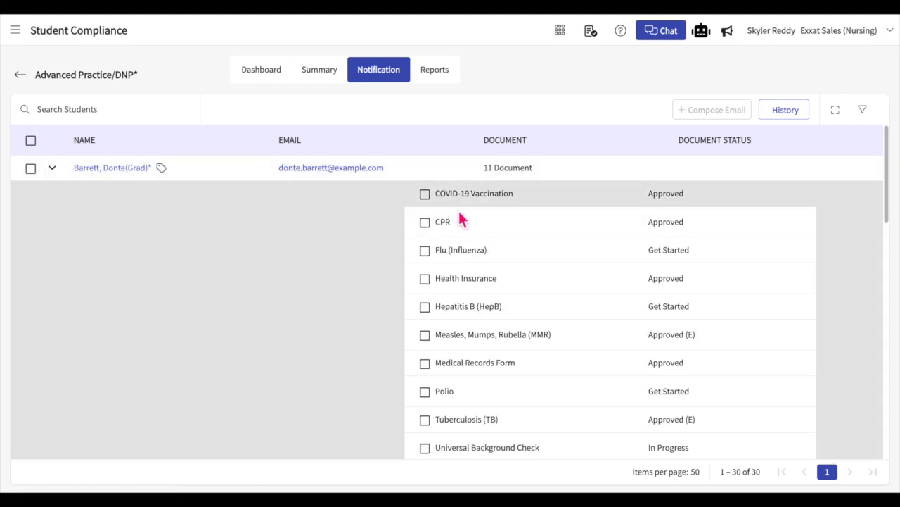
{"action": "left_click", "coordinate": [425, 222]}
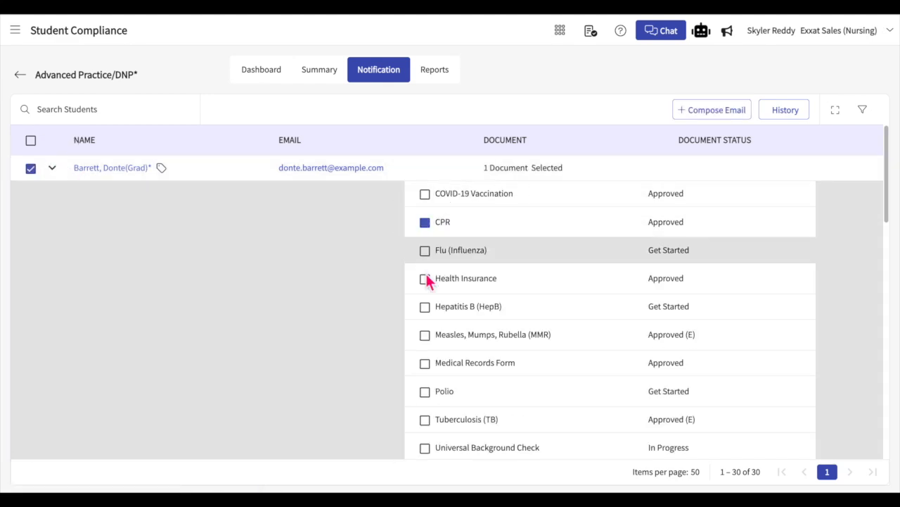
{"action": "left_click", "coordinate": [425, 307]}
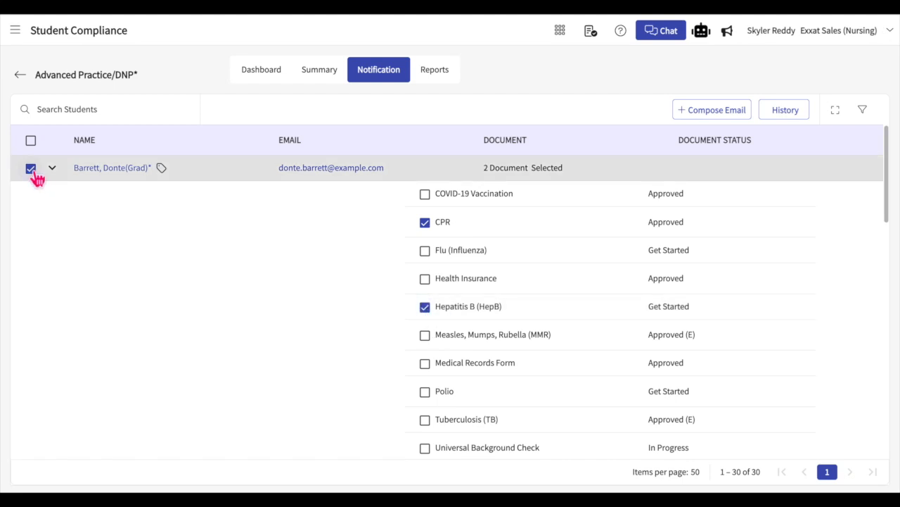
{"action": "left_click", "coordinate": [31, 170]}
Select the first and fifth students, each with all 11 documents, as recipients.
{"action": "left_click", "coordinate": [32, 169]}
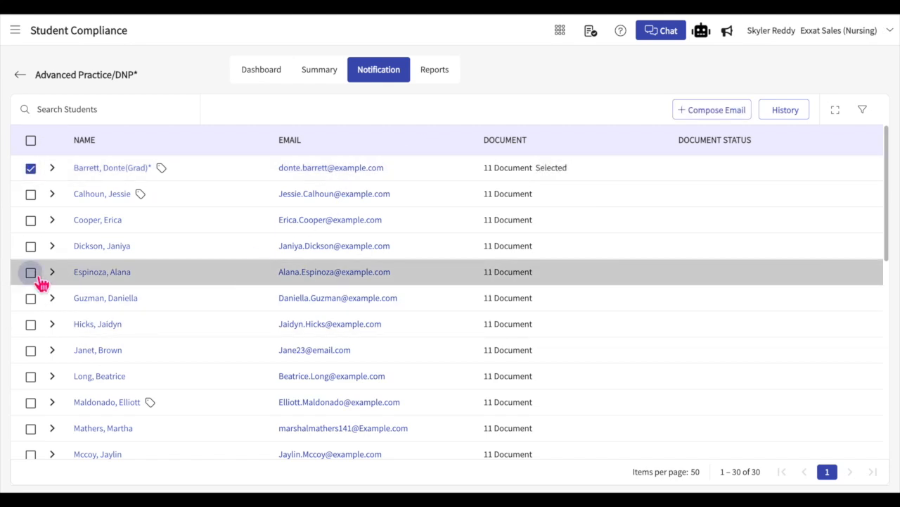
{"action": "left_click", "coordinate": [31, 274]}
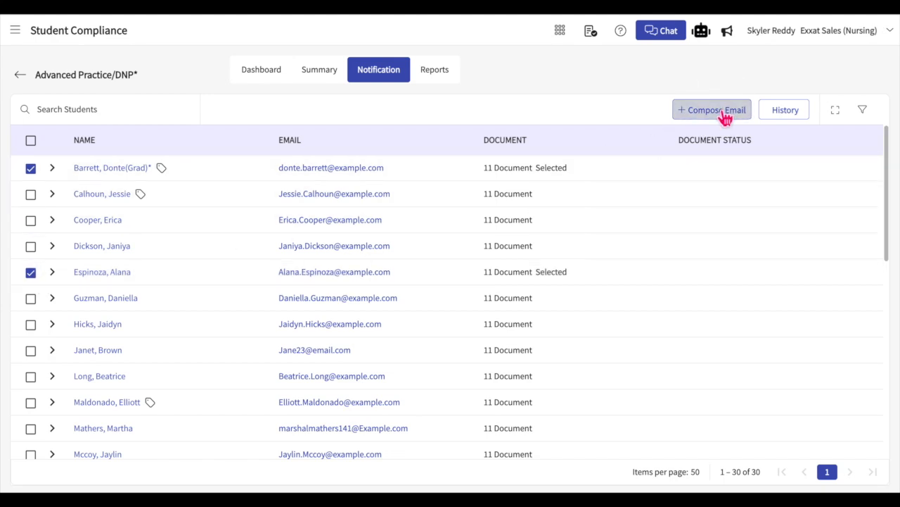
{"action": "left_click", "coordinate": [723, 113]}
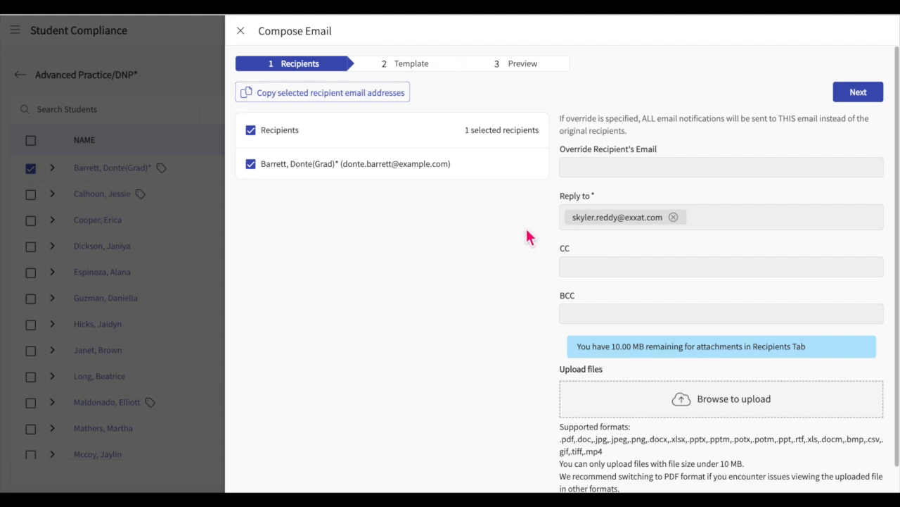
At the Template step, try the Standard template, then return to Student Compliance Notification (Default).
{"action": "left_click", "coordinate": [876, 93]}
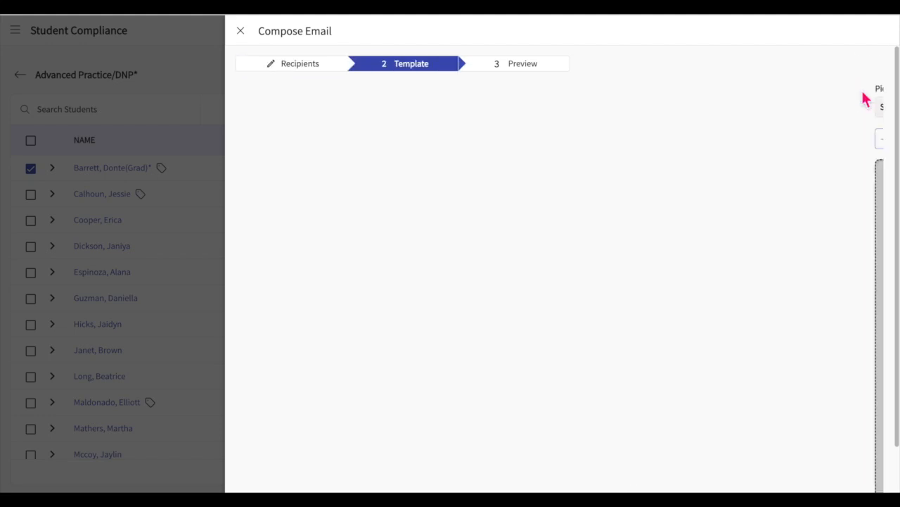
{"action": "left_click", "coordinate": [530, 110]}
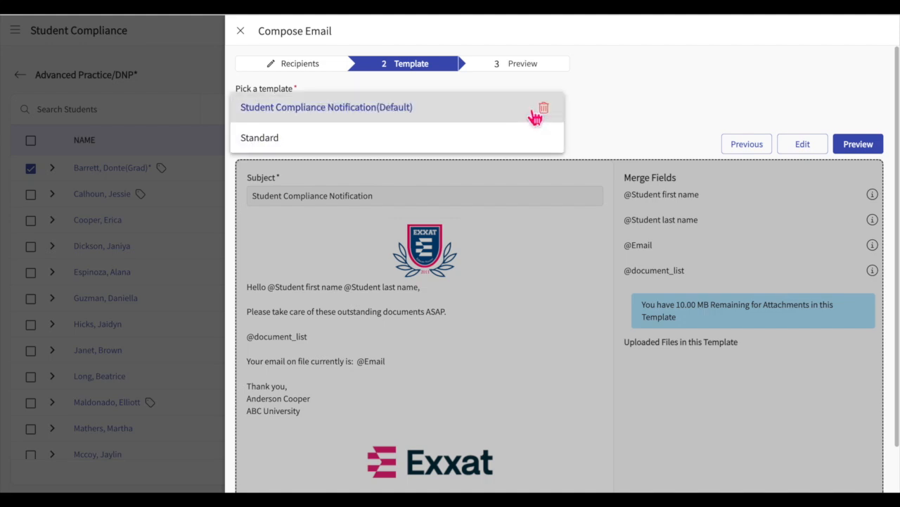
{"action": "left_click", "coordinate": [474, 147]}
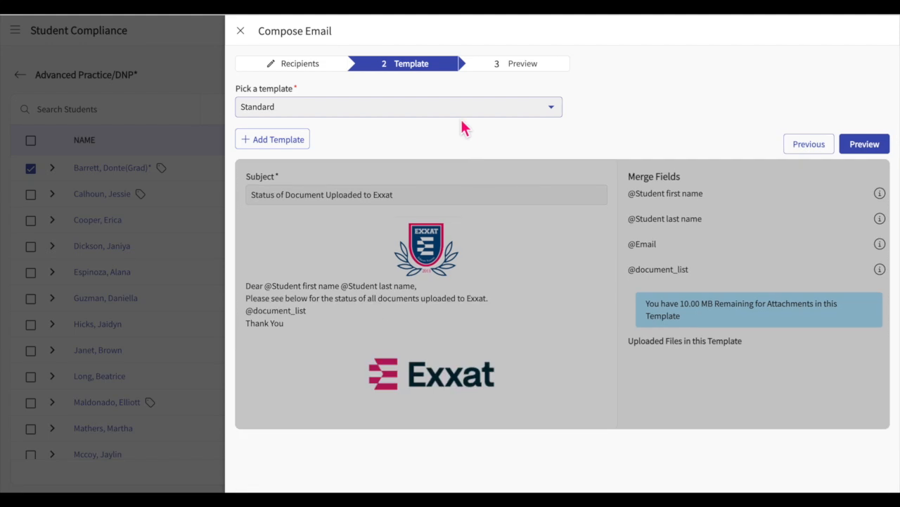
{"action": "left_click", "coordinate": [456, 107]}
{"action": "left_click", "coordinate": [453, 88]}
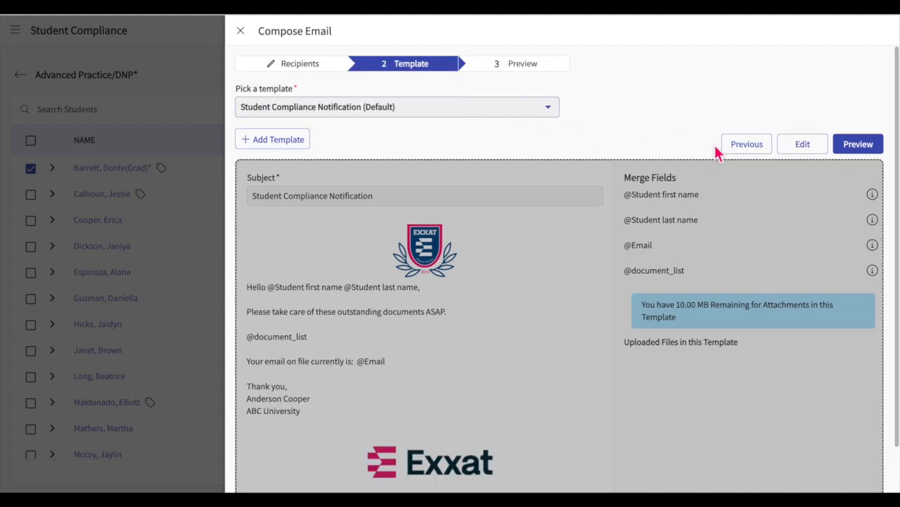
Start a new template, discard it, and keep the Default template.
{"action": "left_click", "coordinate": [291, 147]}
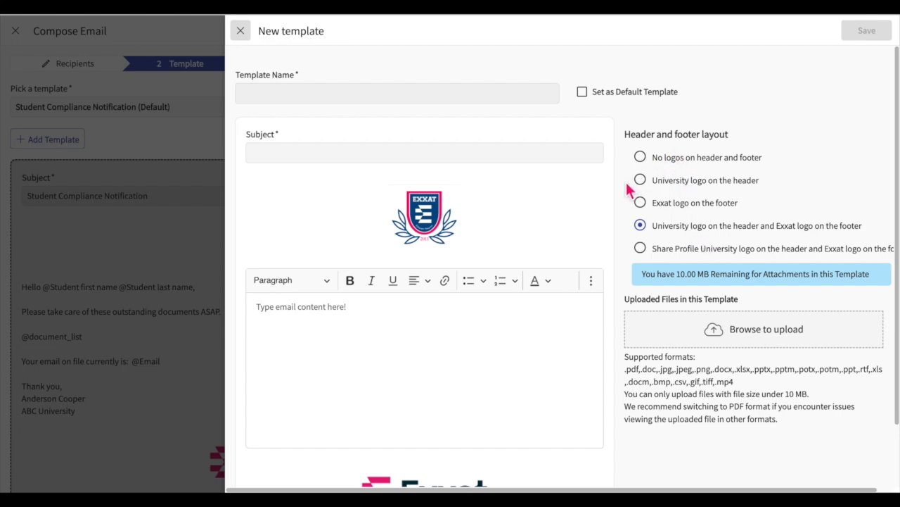
{"action": "left_click", "coordinate": [337, 318]}
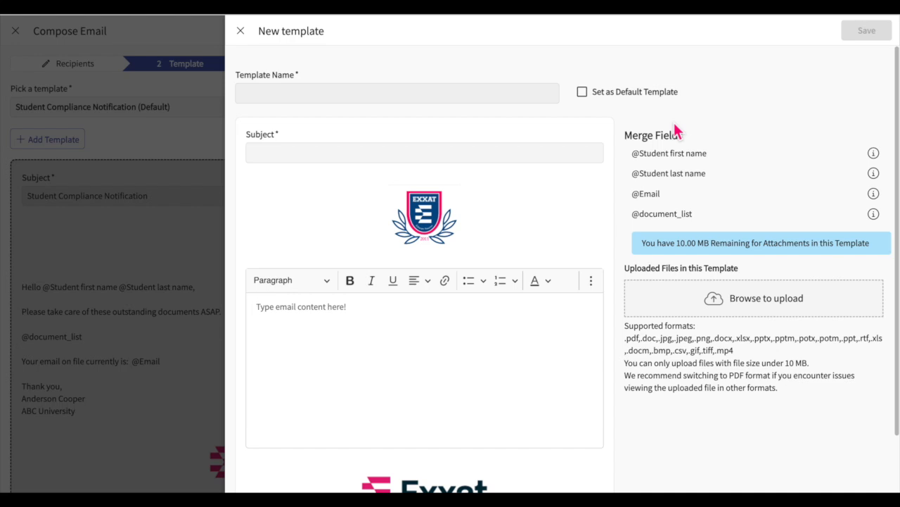
{"action": "left_click", "coordinate": [242, 33]}
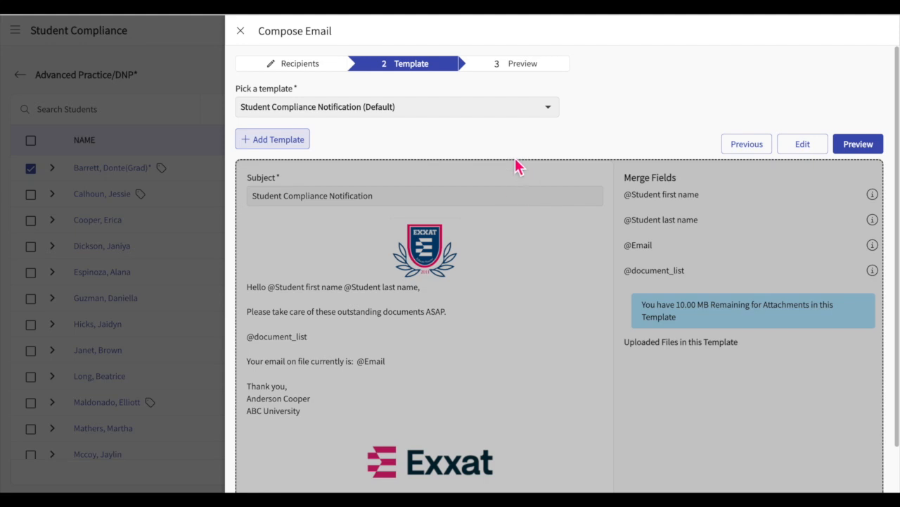
{"action": "left_click", "coordinate": [488, 112]}
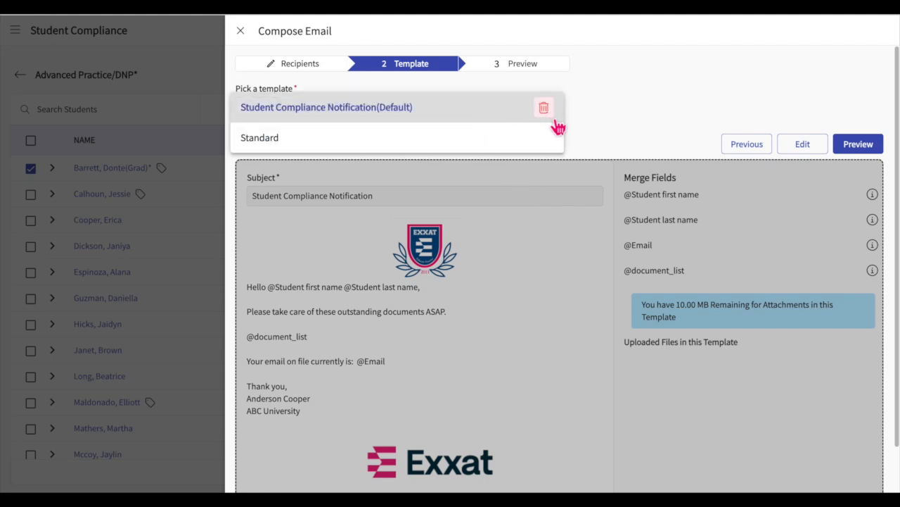
{"action": "left_click", "coordinate": [602, 117]}
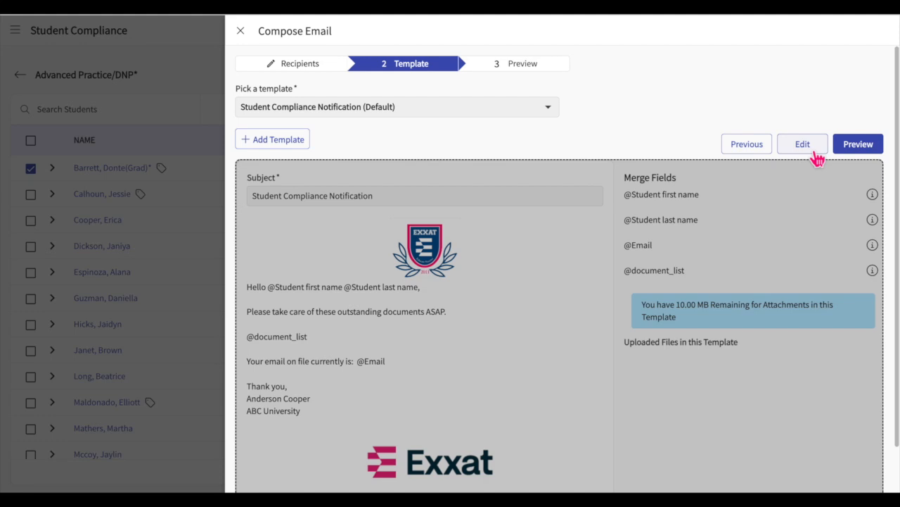
Preview the compliance email and send it immediately using Send email now.
{"action": "left_click", "coordinate": [863, 145]}
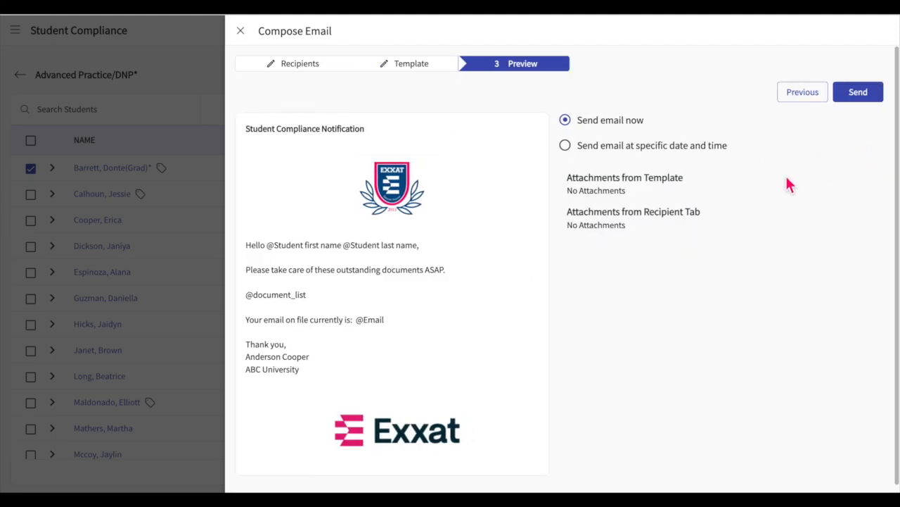
{"action": "left_click", "coordinate": [688, 152]}
{"action": "left_click", "coordinate": [627, 121]}
{"action": "left_click", "coordinate": [630, 148]}
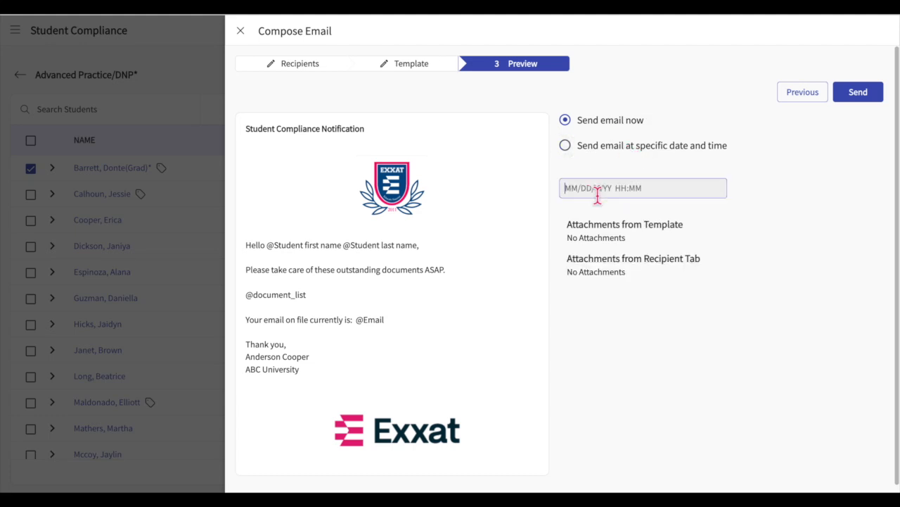
{"action": "left_click", "coordinate": [611, 135]}
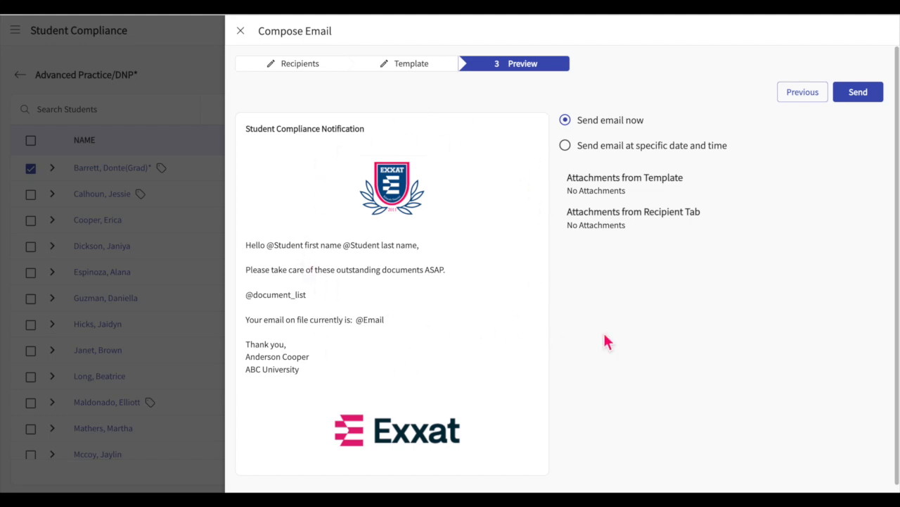
{"action": "left_click", "coordinate": [857, 98]}
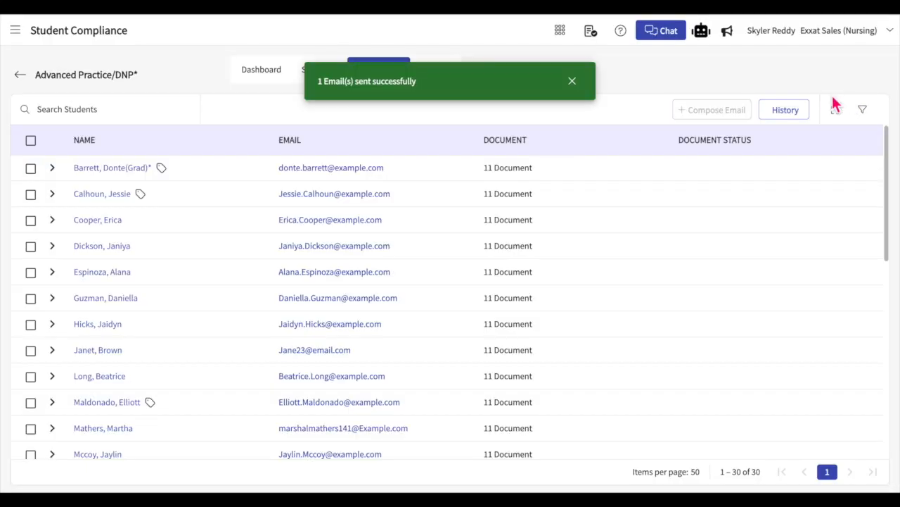
{"action": "left_click", "coordinate": [796, 113]}
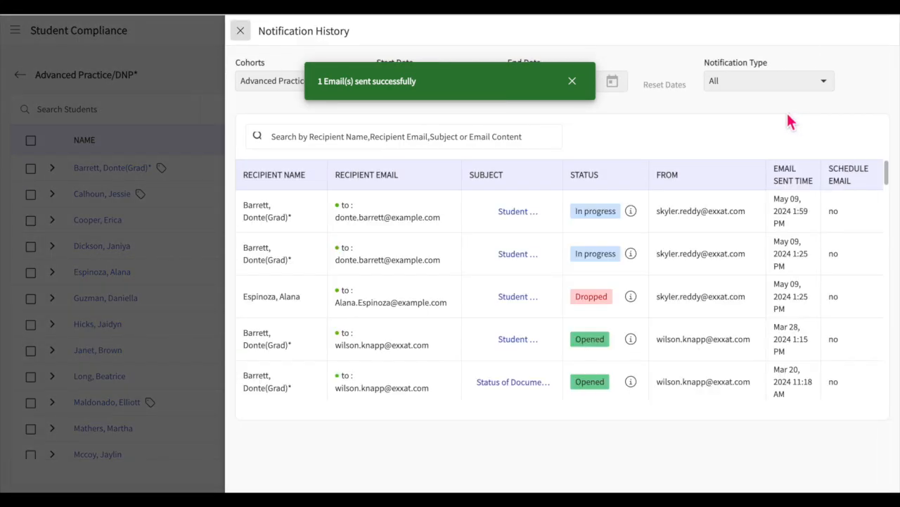
Filter the notification history to a 2/5/2024 start date with All notification types.
{"action": "left_click", "coordinate": [572, 81]}
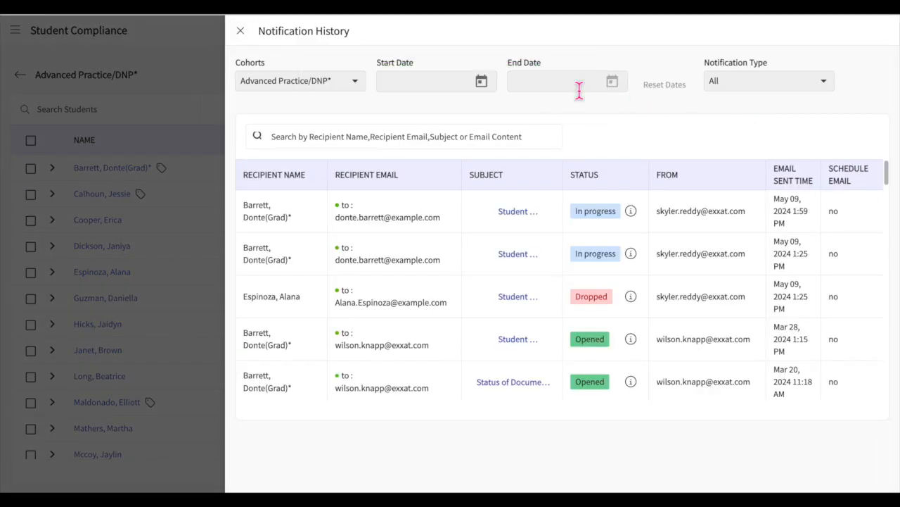
{"action": "left_click", "coordinate": [349, 89]}
{"action": "left_click", "coordinate": [450, 116]}
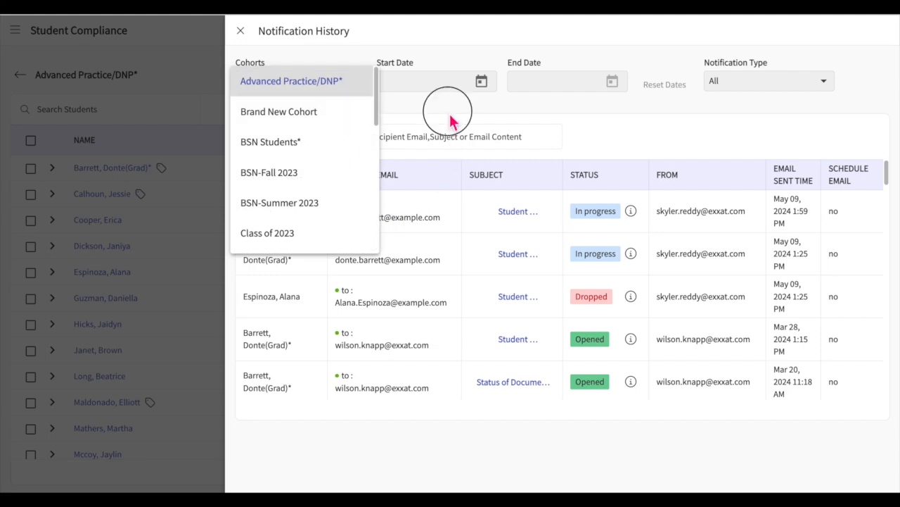
{"action": "left_click", "coordinate": [483, 82]}
{"action": "left_click", "coordinate": [521, 117]}
{"action": "left_click", "coordinate": [521, 117]}
{"action": "left_click", "coordinate": [522, 118]}
{"action": "left_click", "coordinate": [422, 203]}
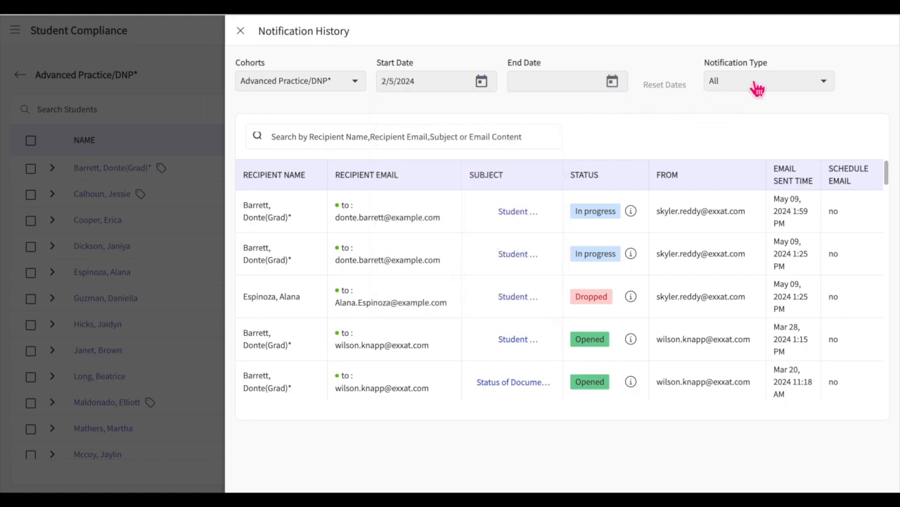
{"action": "left_click", "coordinate": [822, 86]}
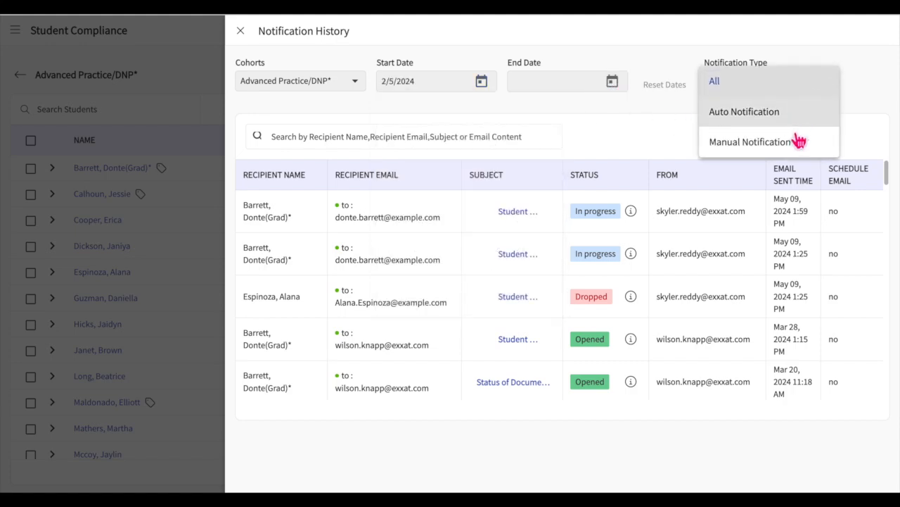
{"action": "left_click", "coordinate": [600, 138]}
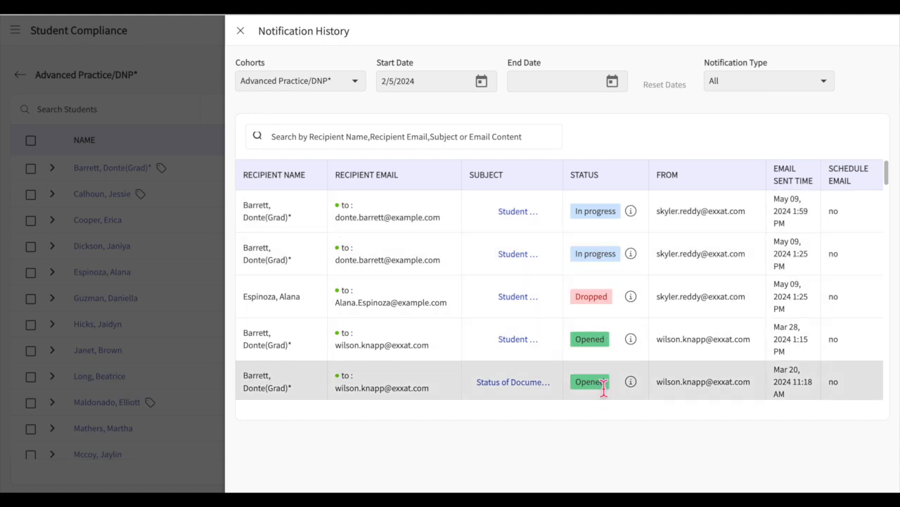
Check when the Opened document-status email was read, then close the notification history.
{"action": "scroll", "coordinate": [595, 372], "scroll_direction": "down", "scroll_amount": 1}
{"action": "scroll", "coordinate": [595, 367], "scroll_direction": "down", "scroll_amount": 2}
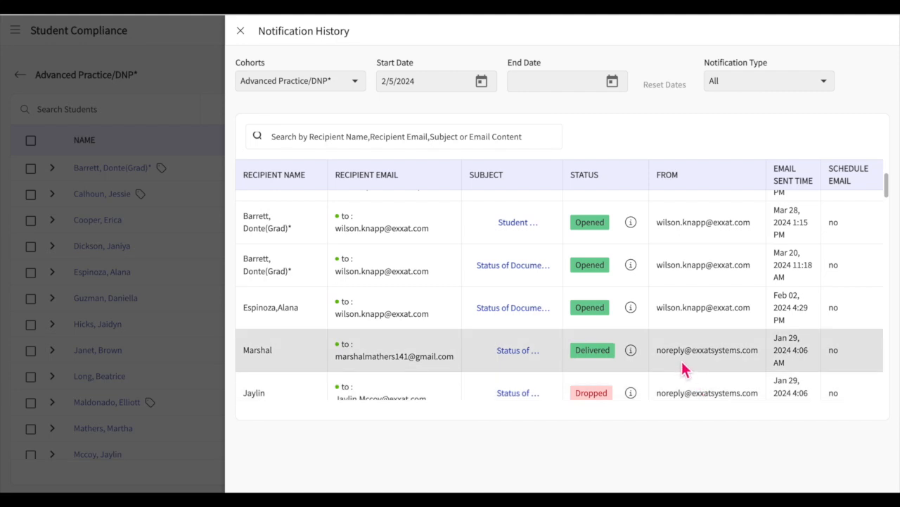
{"action": "mouse_move", "coordinate": [641, 396]}
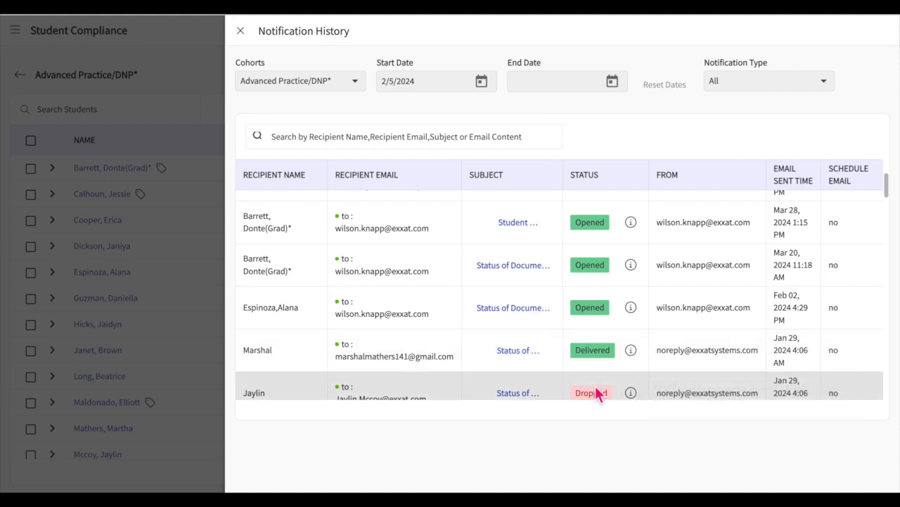
{"action": "scroll", "coordinate": [672, 377], "scroll_direction": "down", "scroll_amount": 1}
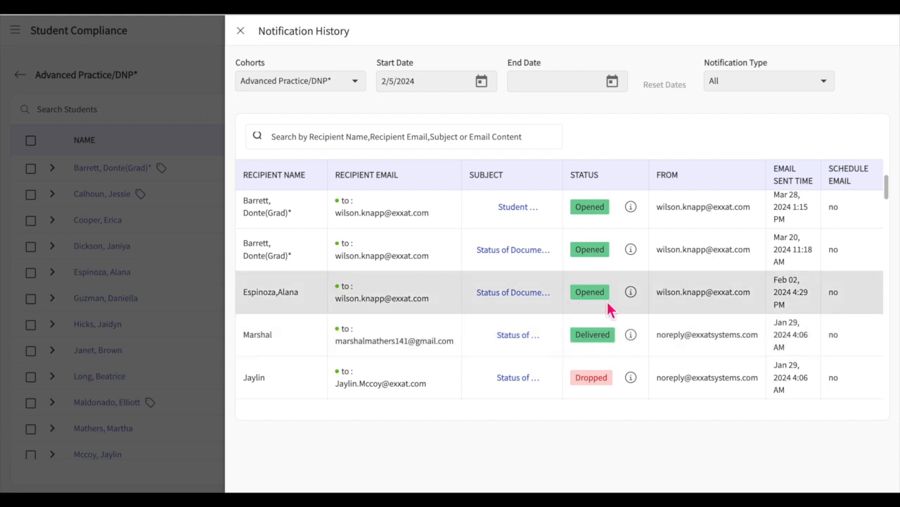
{"action": "mouse_move", "coordinate": [628, 305]}
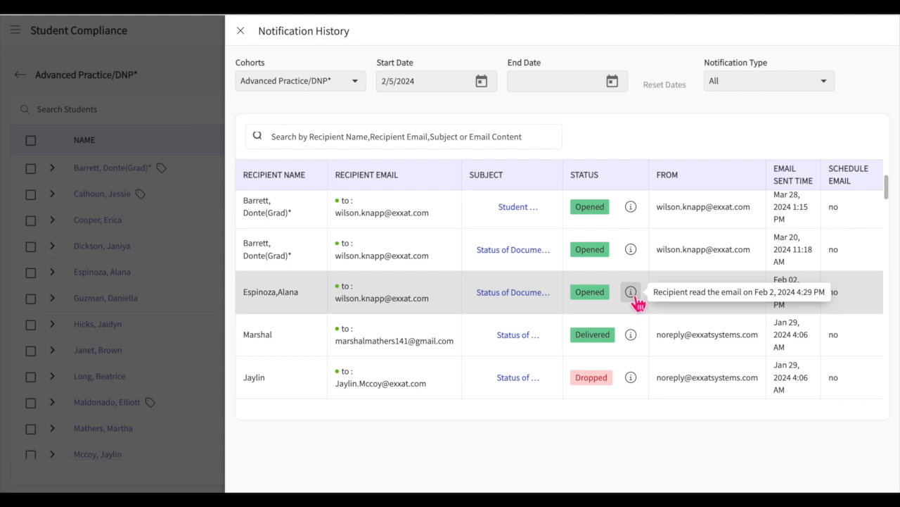
{"action": "left_click", "coordinate": [239, 31]}
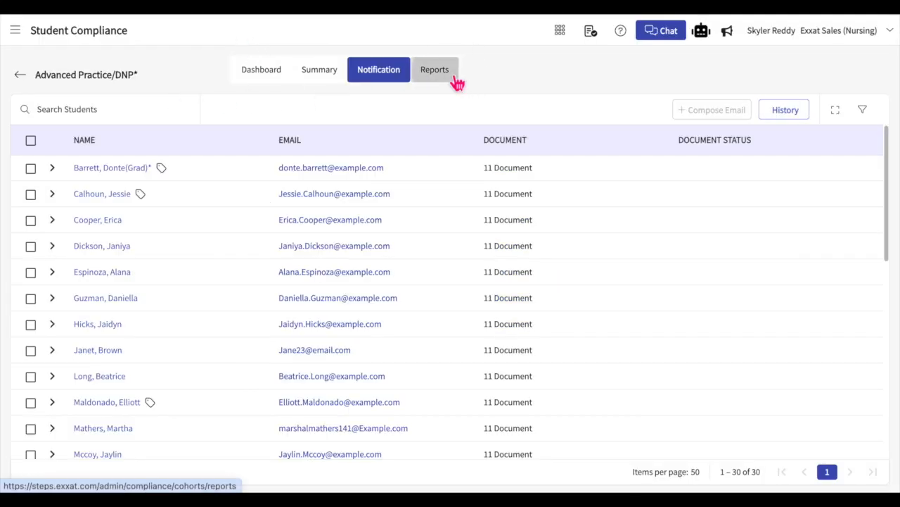
{"action": "left_click", "coordinate": [457, 83]}
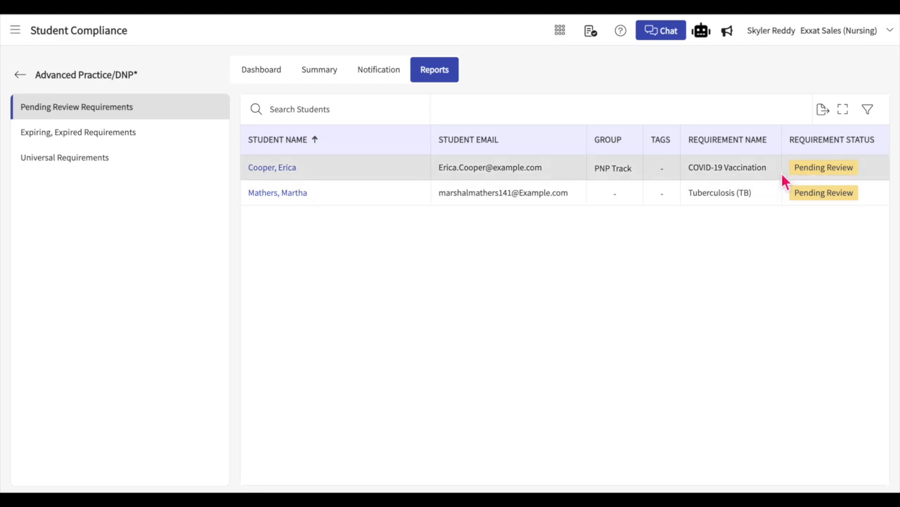
Inspect a Pending Review item, view Expiring, Expired Requirements, then return to all cohorts.
{"action": "left_click", "coordinate": [807, 169]}
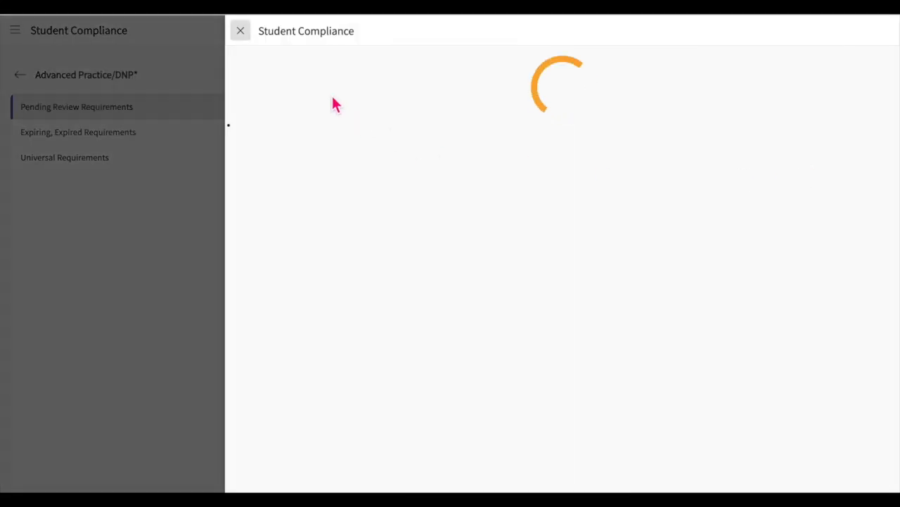
{"action": "left_click", "coordinate": [240, 30]}
{"action": "left_click", "coordinate": [101, 133]}
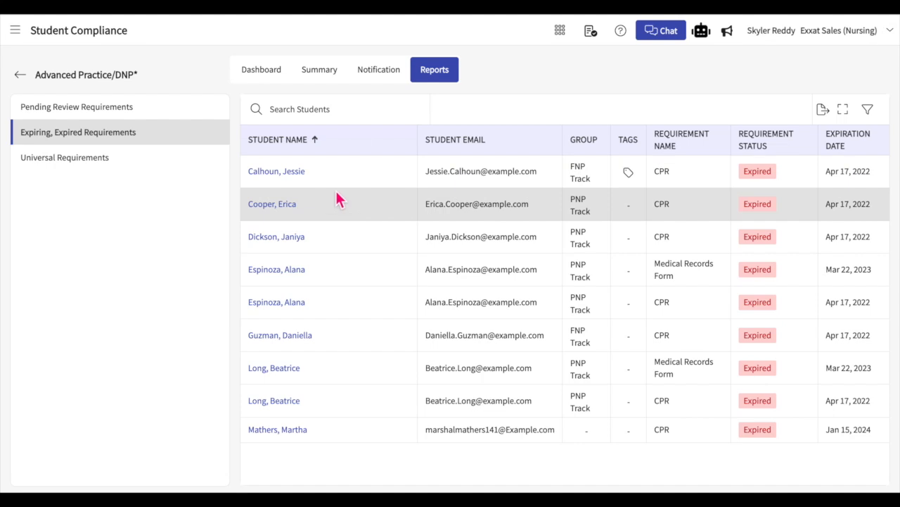
{"action": "left_click", "coordinate": [20, 74]}
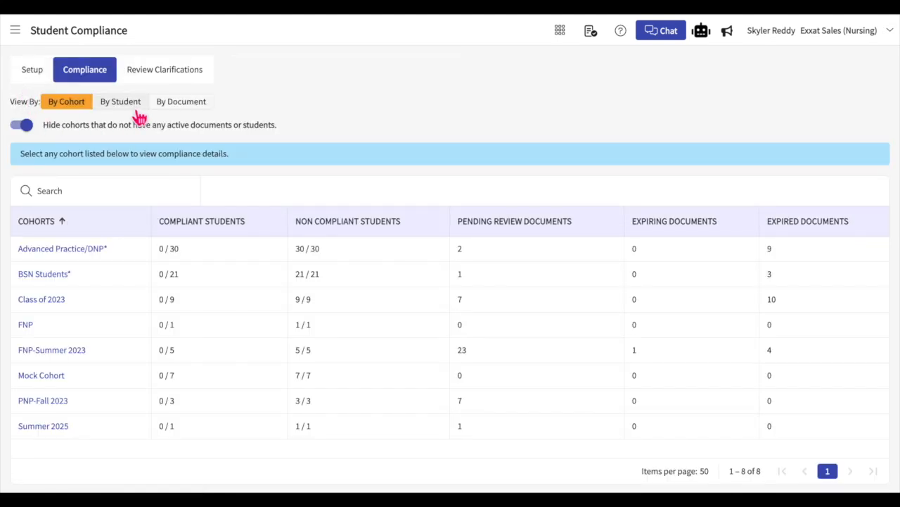
{"action": "left_click", "coordinate": [135, 107]}
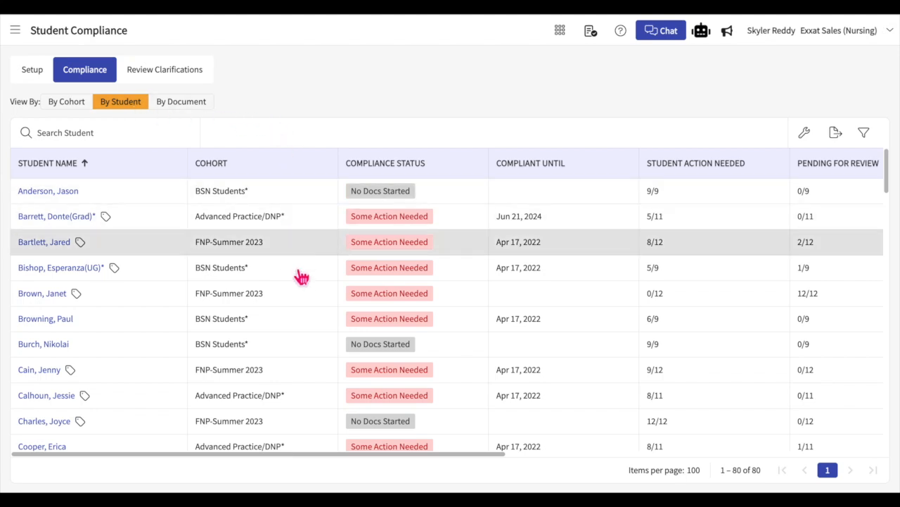
Browse the by-student compliance table for all 80 students and bring up its column editor.
{"action": "scroll", "coordinate": [316, 432], "scroll_direction": "down", "scroll_amount": 1}
{"action": "scroll", "coordinate": [316, 433], "scroll_direction": "down", "scroll_amount": 3}
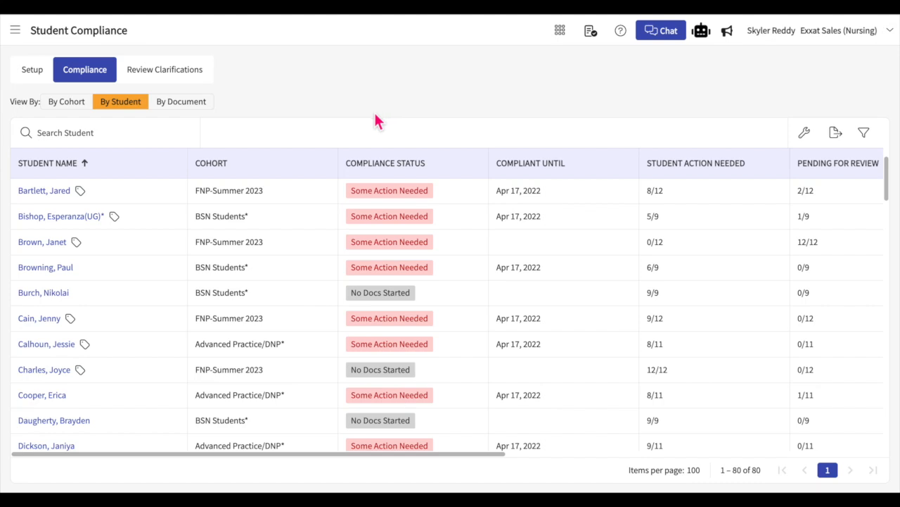
{"action": "scroll", "coordinate": [324, 225], "scroll_direction": "up", "scroll_amount": 2}
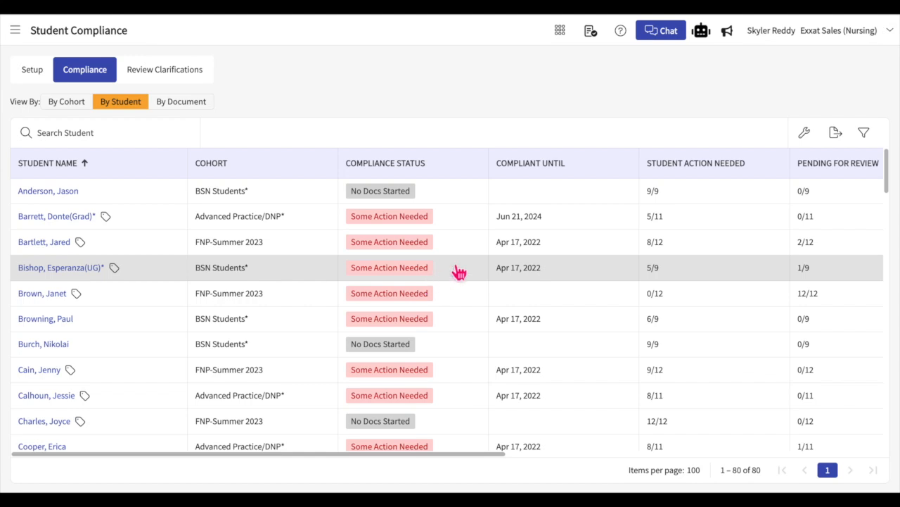
{"action": "left_click", "coordinate": [804, 133]}
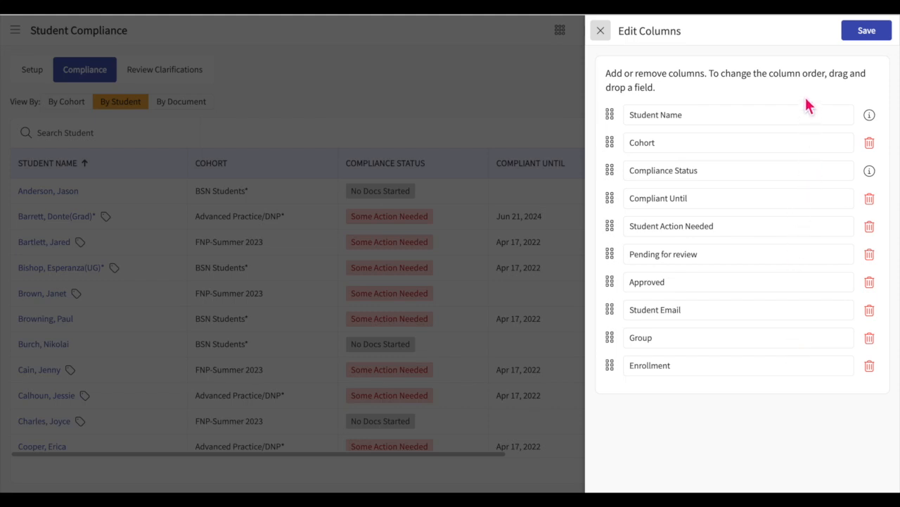
Move the Group column to the end of the student table and save the layout.
{"action": "mouse_move", "coordinate": [610, 142]}
{"action": "left_mouse_down"}
{"action": "mouse_move", "coordinate": [611, 185]}
{"action": "mouse_move", "coordinate": [611, 148]}
{"action": "left_mouse_up"}
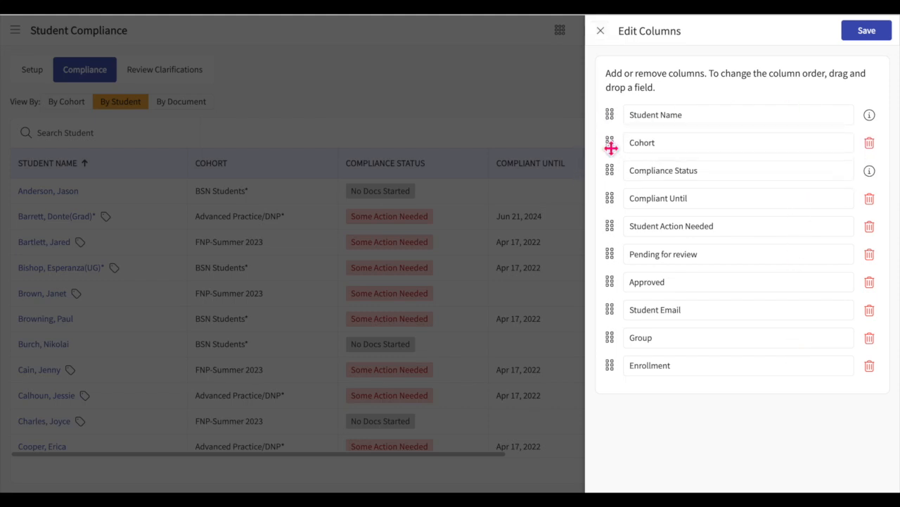
{"action": "left_click", "coordinate": [878, 343]}
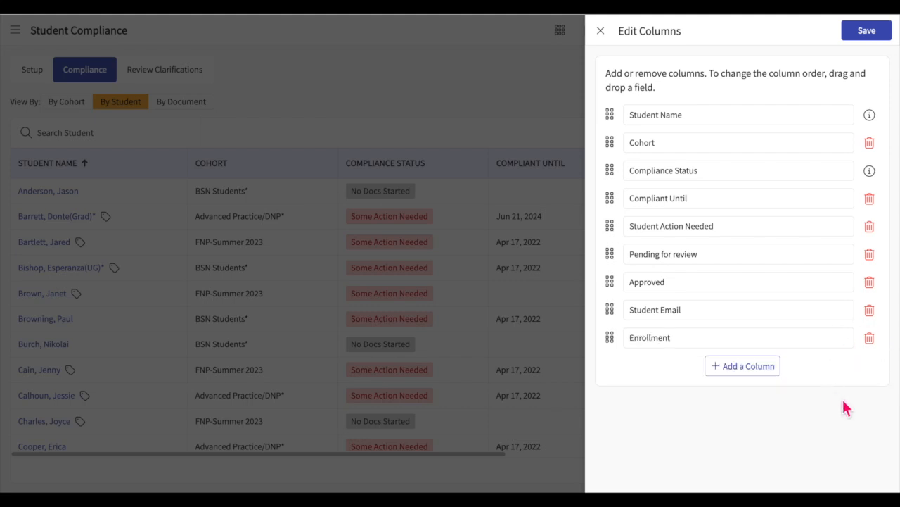
{"action": "left_click", "coordinate": [767, 376]}
{"action": "left_click", "coordinate": [739, 398]}
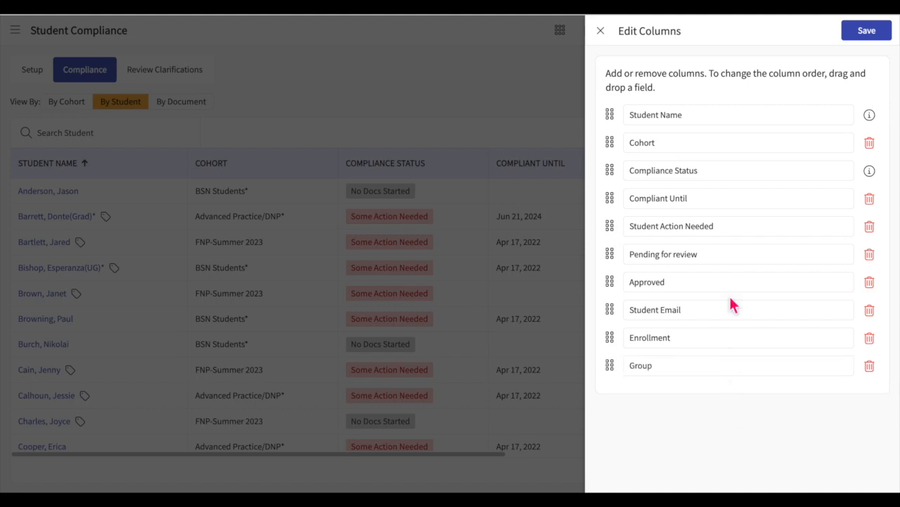
{"action": "left_click", "coordinate": [866, 32]}
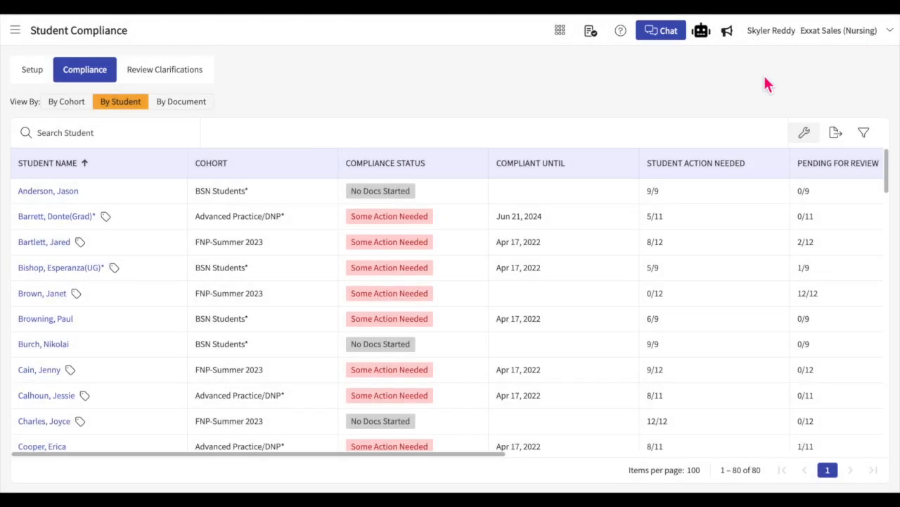
Export the student compliance report and acknowledge the export-in-progress message.
{"action": "left_click", "coordinate": [841, 143]}
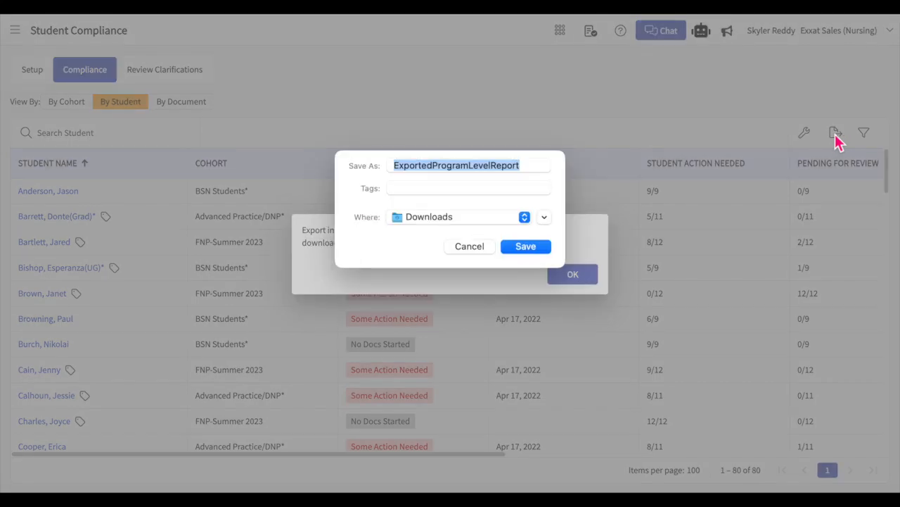
{"action": "left_click", "coordinate": [472, 249]}
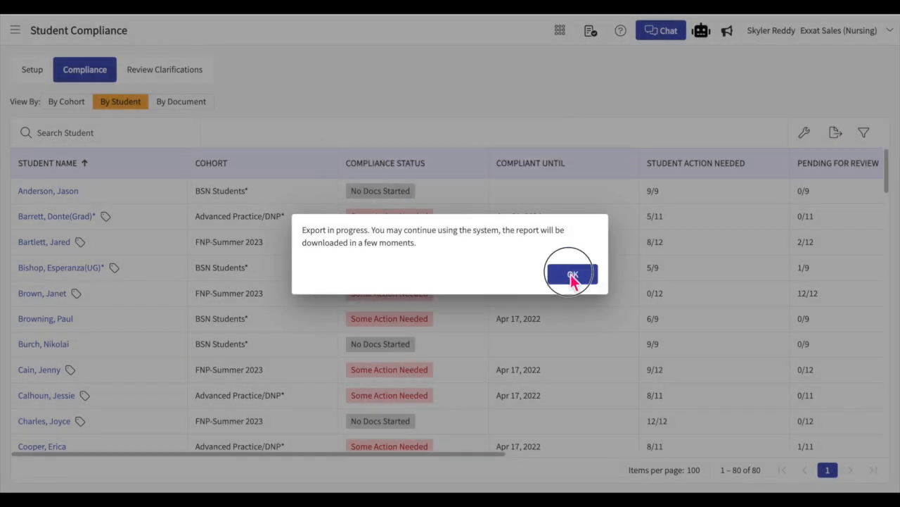
{"action": "left_click", "coordinate": [572, 276]}
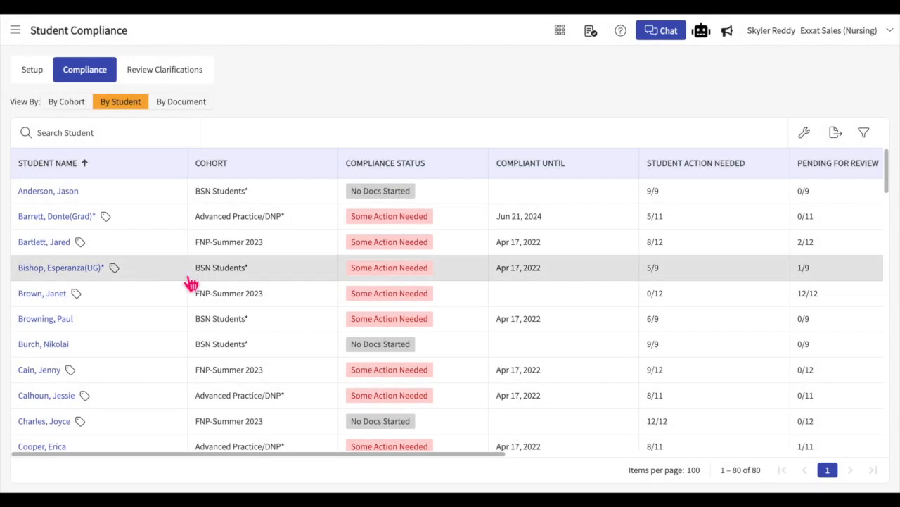
Review one student's requirements, then switch to By Document and scroll its 829 records.
{"action": "left_click", "coordinate": [381, 271]}
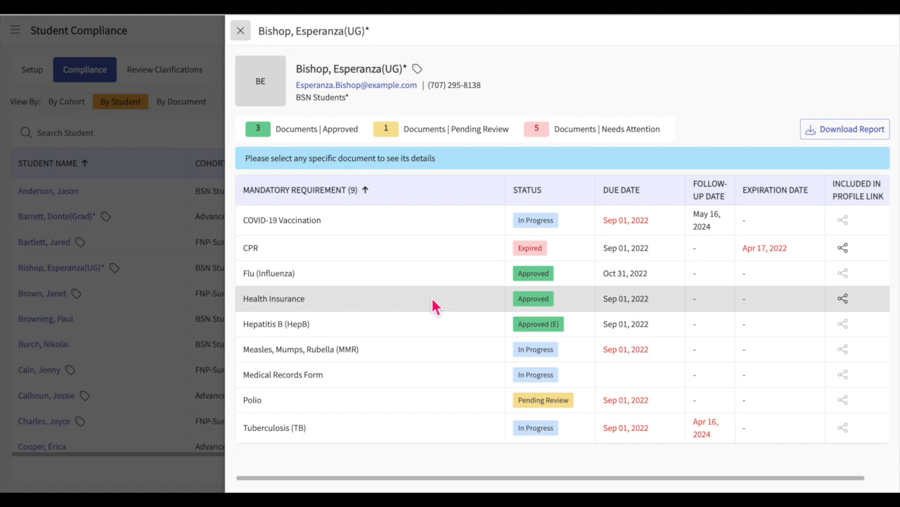
{"action": "left_click", "coordinate": [239, 30]}
{"action": "left_click", "coordinate": [200, 107]}
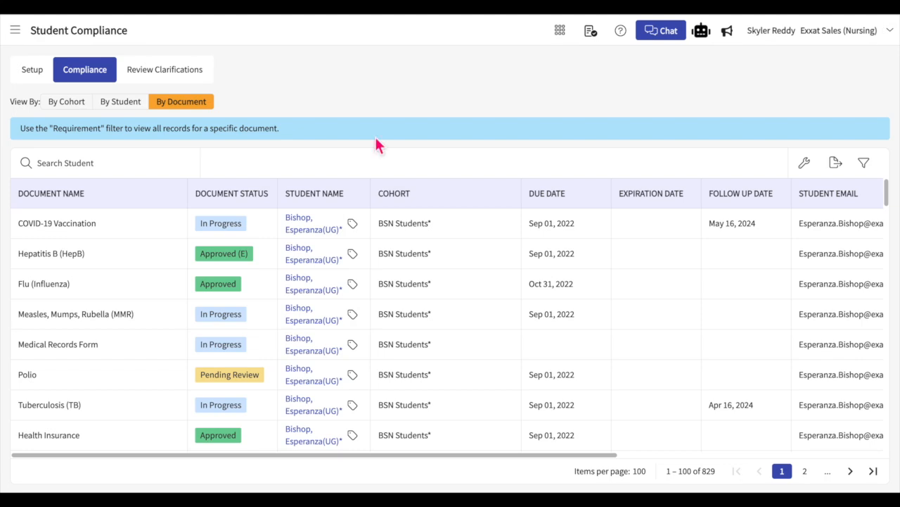
{"action": "scroll", "coordinate": [328, 287], "scroll_direction": "down", "scroll_amount": 2}
{"action": "scroll", "coordinate": [328, 288], "scroll_direction": "up", "scroll_amount": 1}
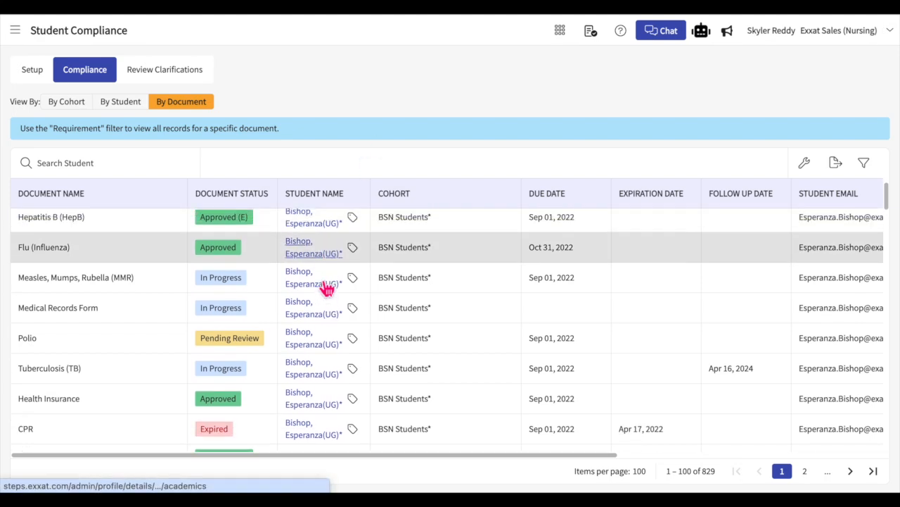
{"action": "scroll", "coordinate": [328, 288], "scroll_direction": "right", "scroll_amount": 5}
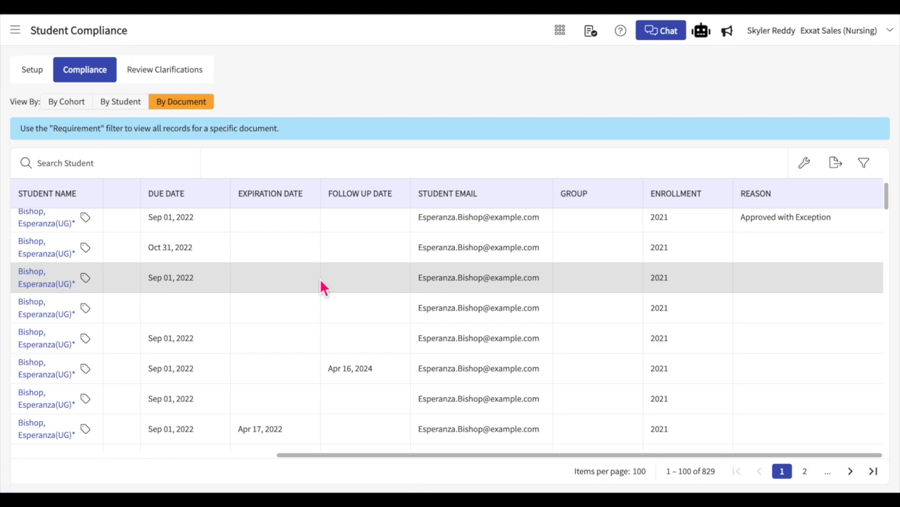
{"action": "scroll", "coordinate": [320, 284], "scroll_direction": "left", "scroll_amount": 3}
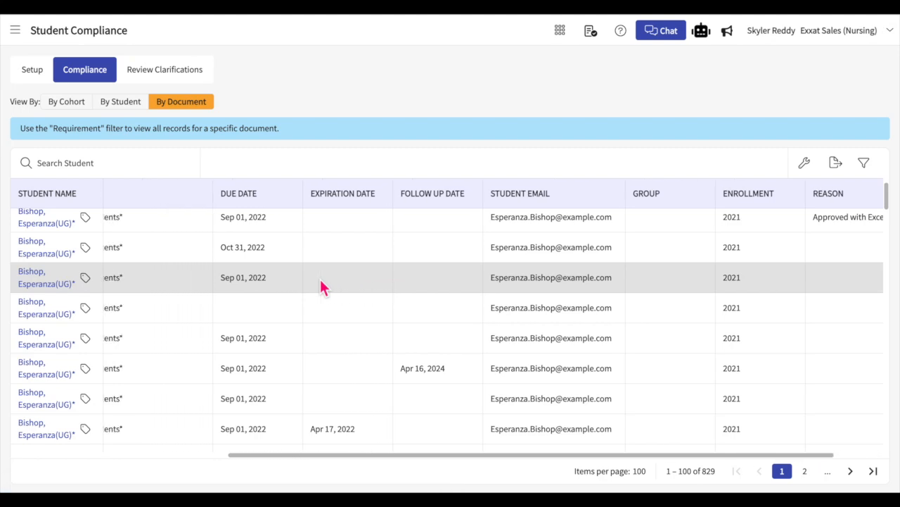
{"action": "scroll", "coordinate": [320, 284], "scroll_direction": "left", "scroll_amount": 1}
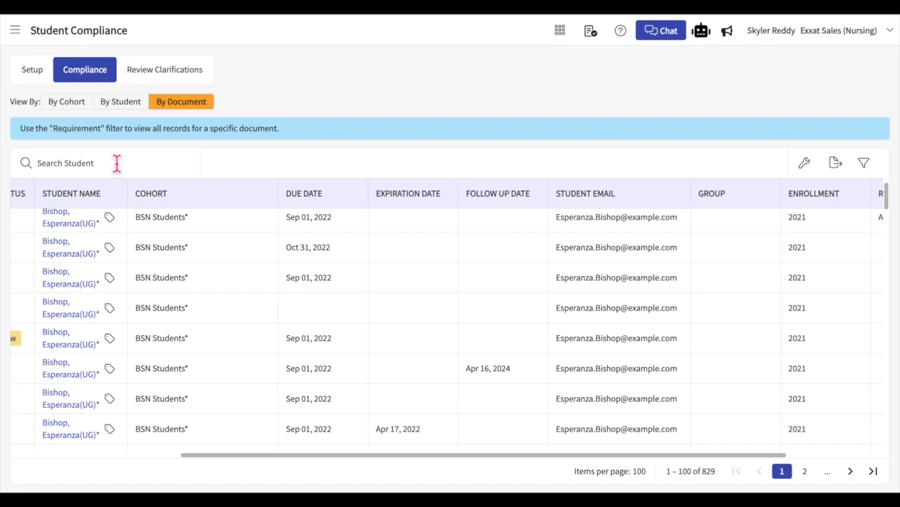
{"action": "scroll", "coordinate": [273, 265], "scroll_direction": "left", "scroll_amount": 1}
{"action": "scroll", "coordinate": [273, 265], "scroll_direction": "left", "scroll_amount": 2}
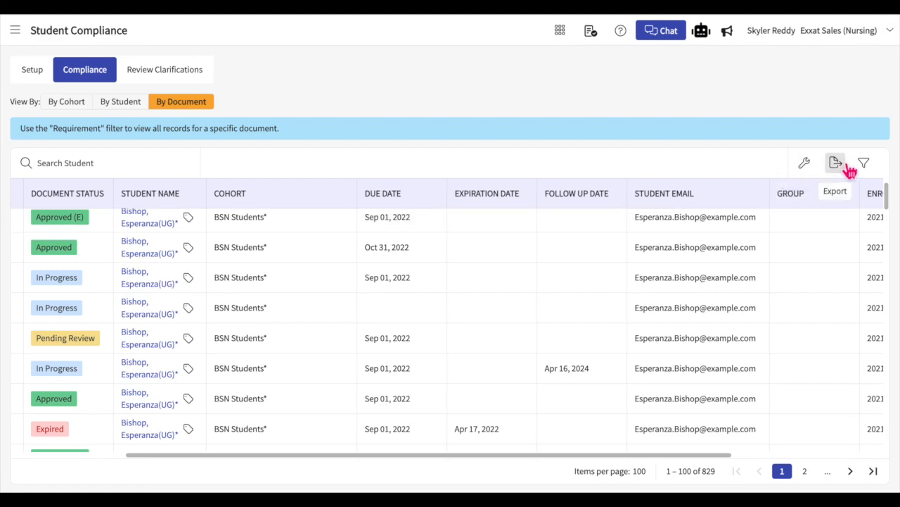